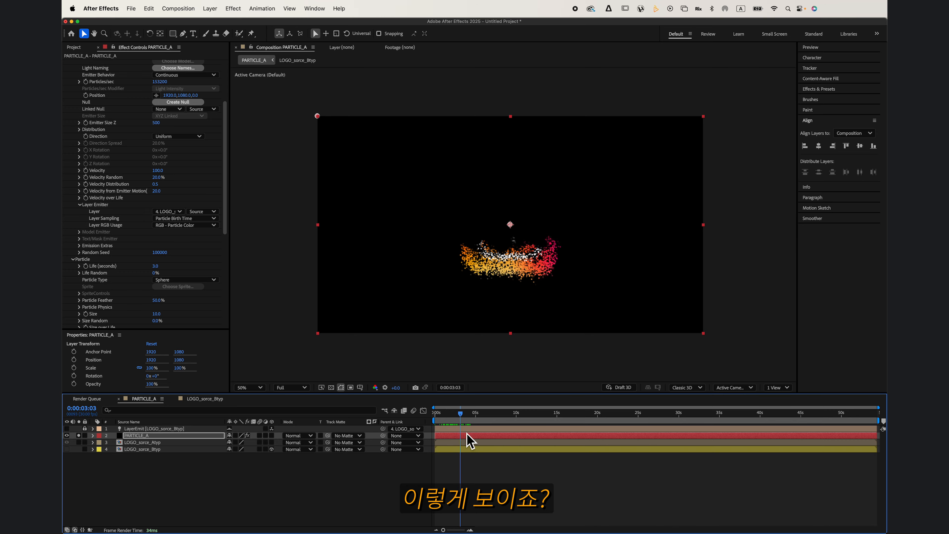
# - Turn off solo on the PARTICLE_A layer and scrub the timeline between about 1 and 4 seconds to preview the logo dispersal
pyautogui.moveTo(466, 433); pyautogui.dragTo(468, 434)
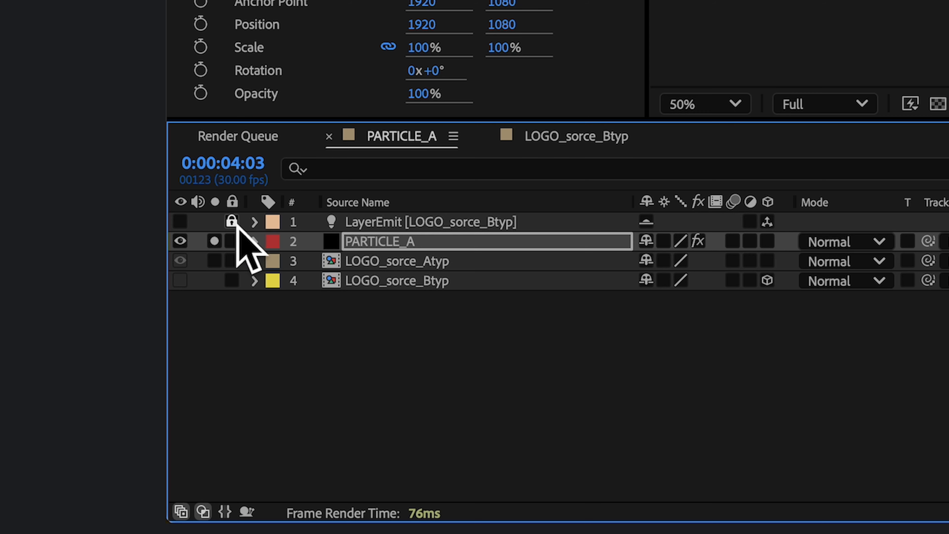
pyautogui.click(214, 241)
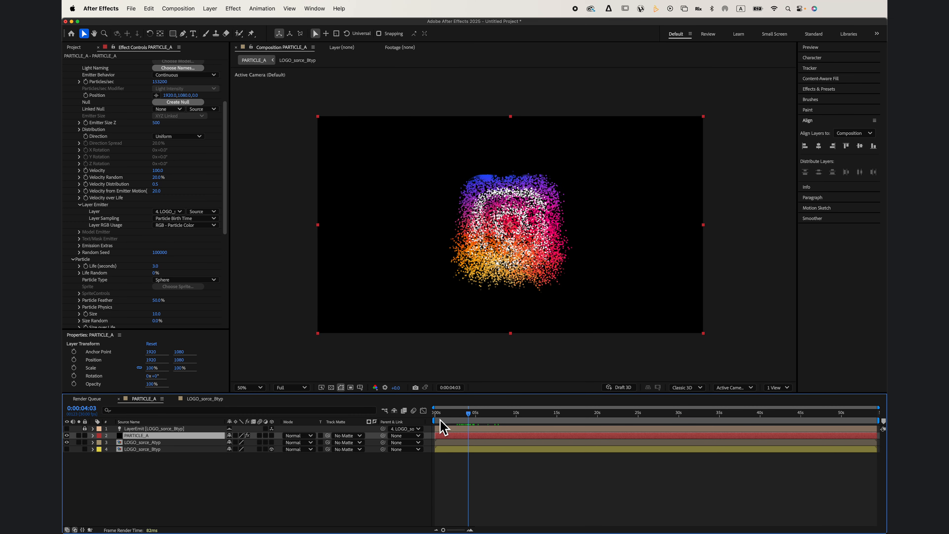
pyautogui.click(438, 415)
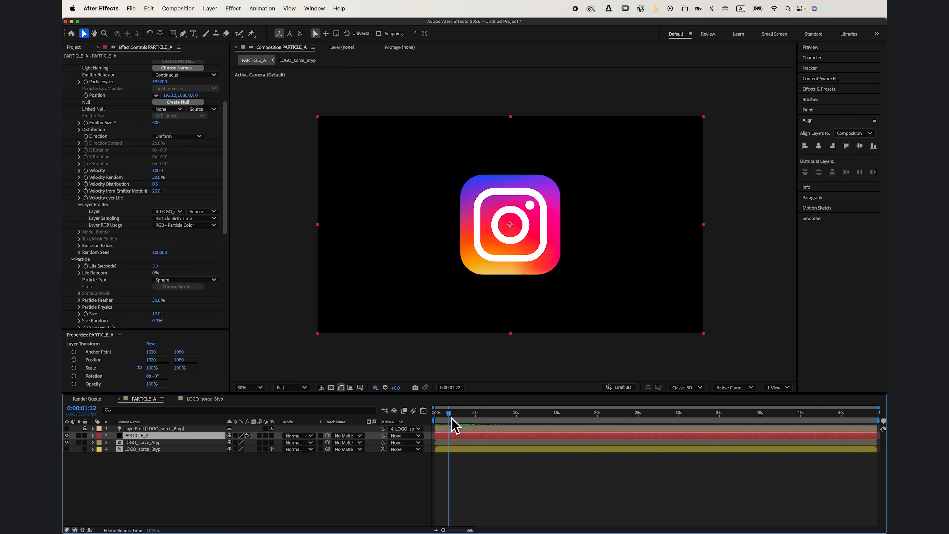
pyautogui.moveTo(457, 419)
pyautogui.mouseDown()
pyautogui.moveTo(476, 423)
pyautogui.moveTo(456, 427)
pyautogui.moveTo(500, 435)
pyautogui.moveTo(467, 433)
pyautogui.mouseUp()
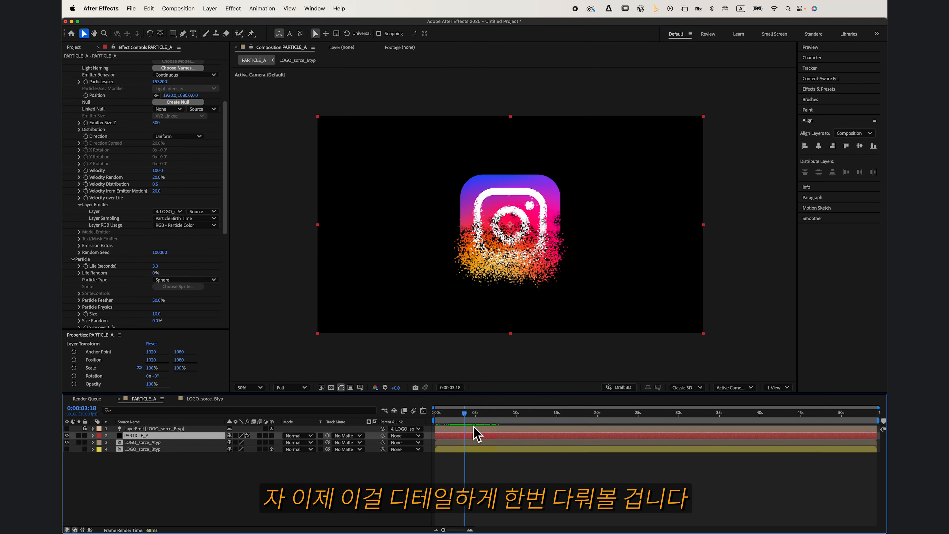
# - Set the Particle Feather to 0% and the Size Random to 80% for the PARTICLE_A particles
pyautogui.scroll(1, 522, 291)
pyautogui.scroll(-1, 497, 329)
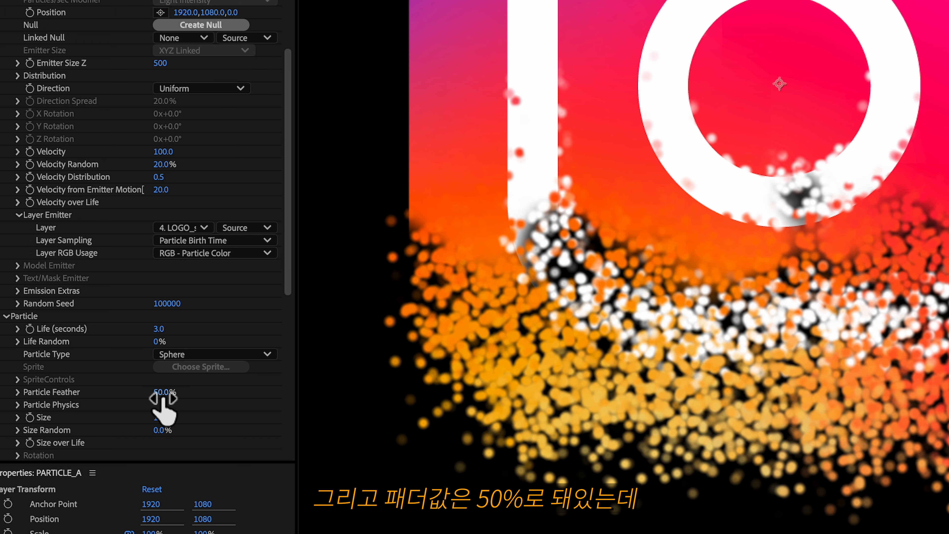
pyautogui.moveTo(153, 393); pyautogui.dragTo(10, 396)
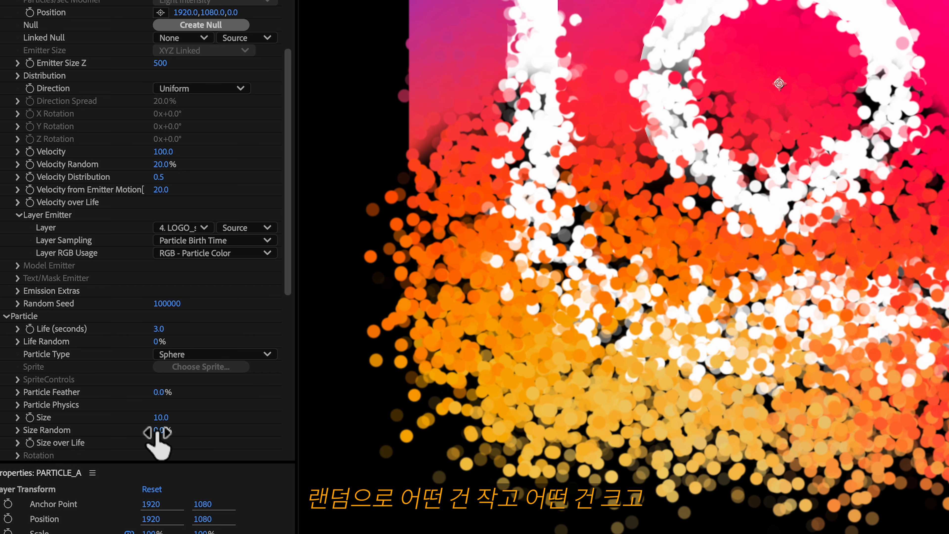
pyautogui.moveTo(159, 431); pyautogui.dragTo(191, 432)
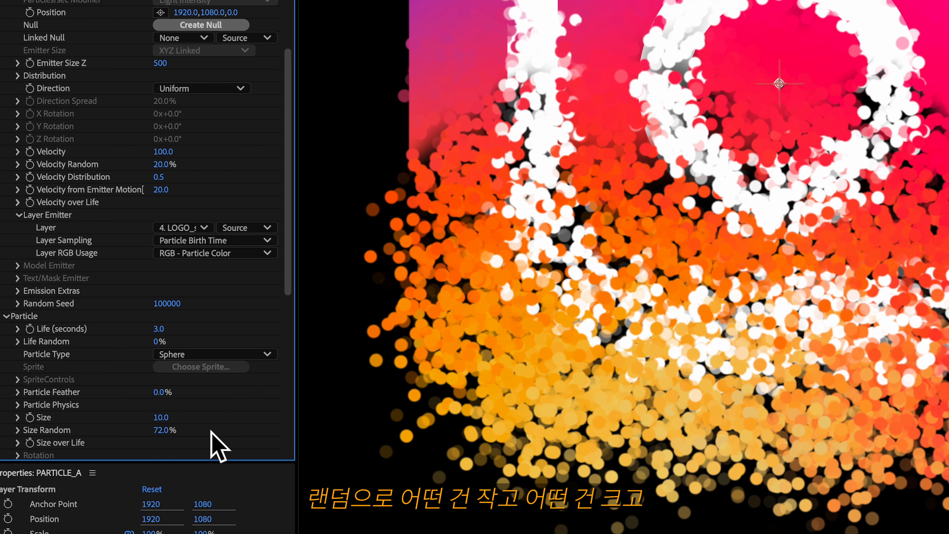
pyautogui.click(165, 431)
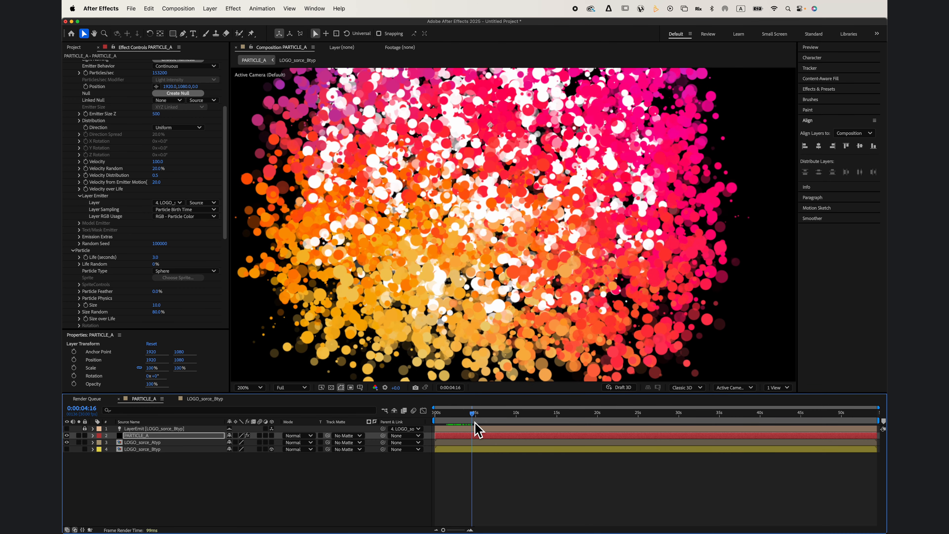
# - Set the particle Life to 10 seconds and scrub the timeline to check how the particles spread
pyautogui.moveTo(445, 412); pyautogui.dragTo(494, 420)
pyautogui.scroll(-2, 507, 286)
pyautogui.scroll(1, 507, 286)
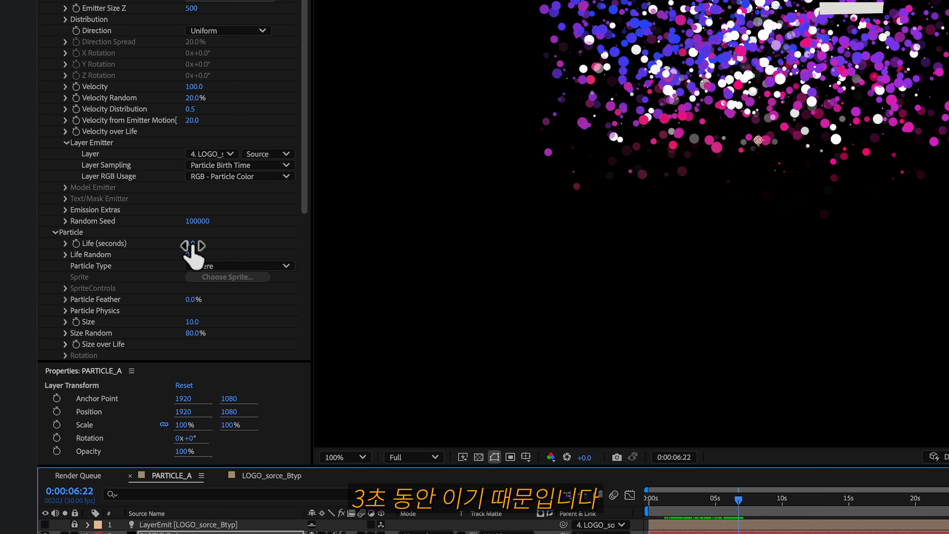
pyautogui.moveTo(190, 245); pyautogui.dragTo(224, 250)
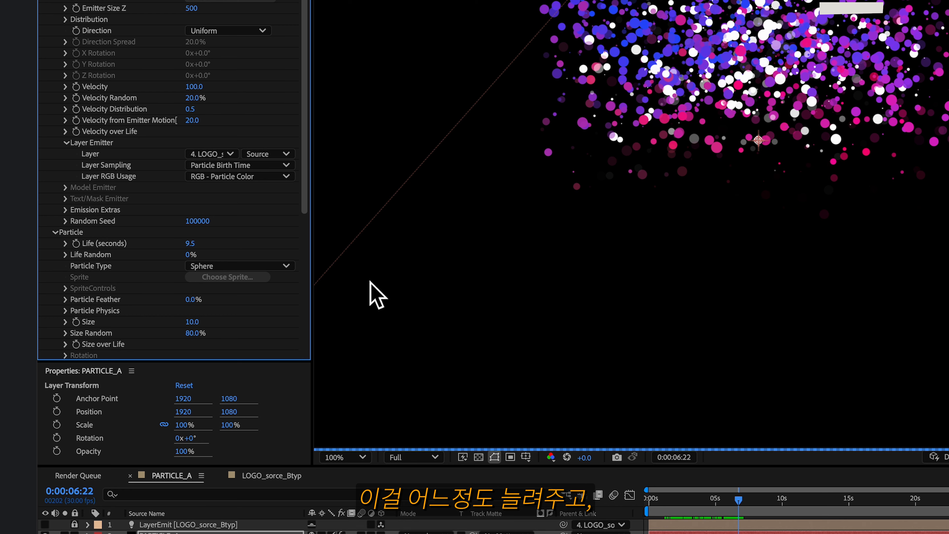
pyautogui.write('10')
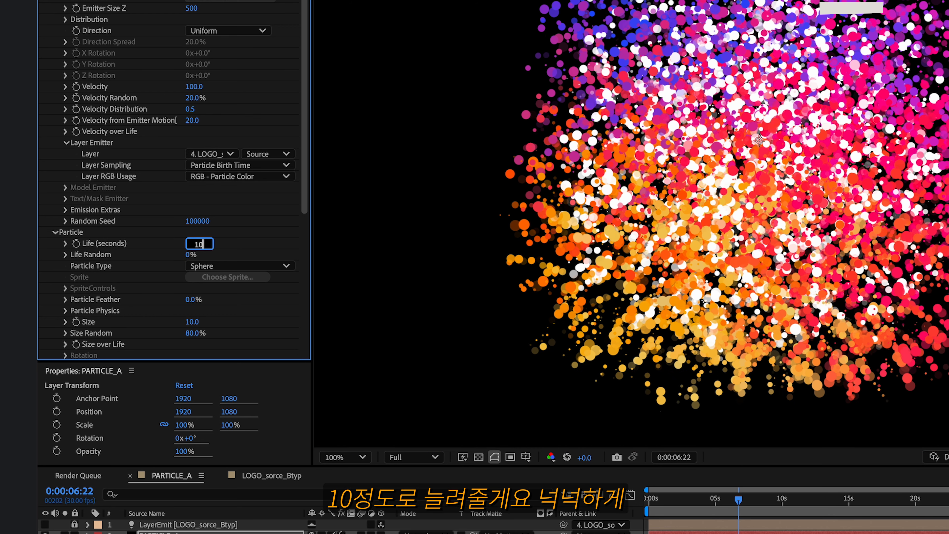
pyautogui.moveTo(676, 499); pyautogui.dragTo(704, 500)
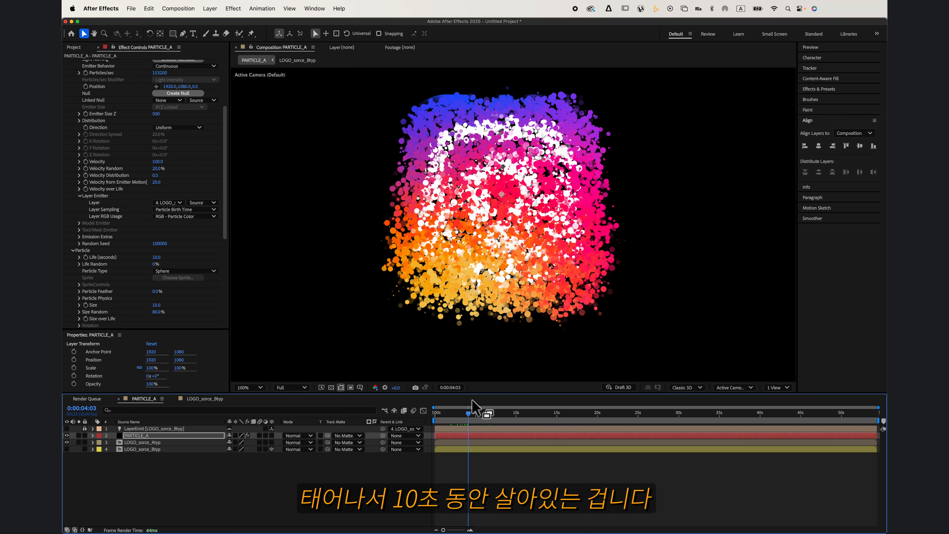
pyautogui.moveTo(473, 416); pyautogui.dragTo(530, 396)
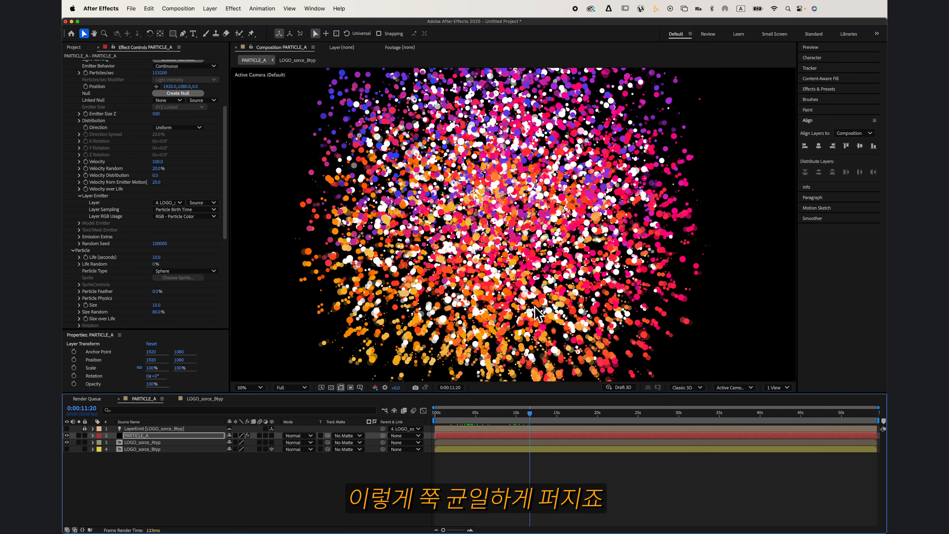
pyautogui.moveTo(453, 417); pyautogui.dragTo(484, 421)
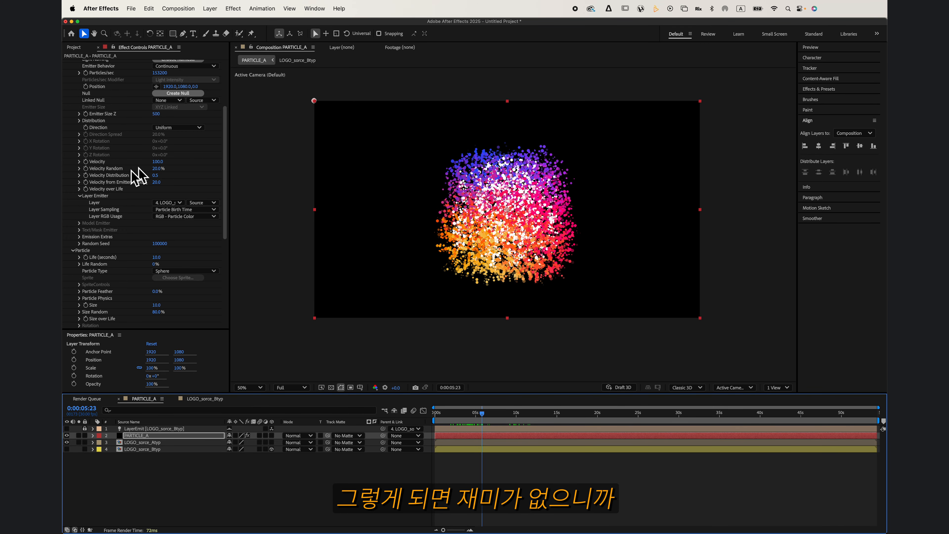
# - Set the emitter Velocity to 20 and play the animation from the start to inspect the particle movement
pyautogui.scroll(1, 230, 183)
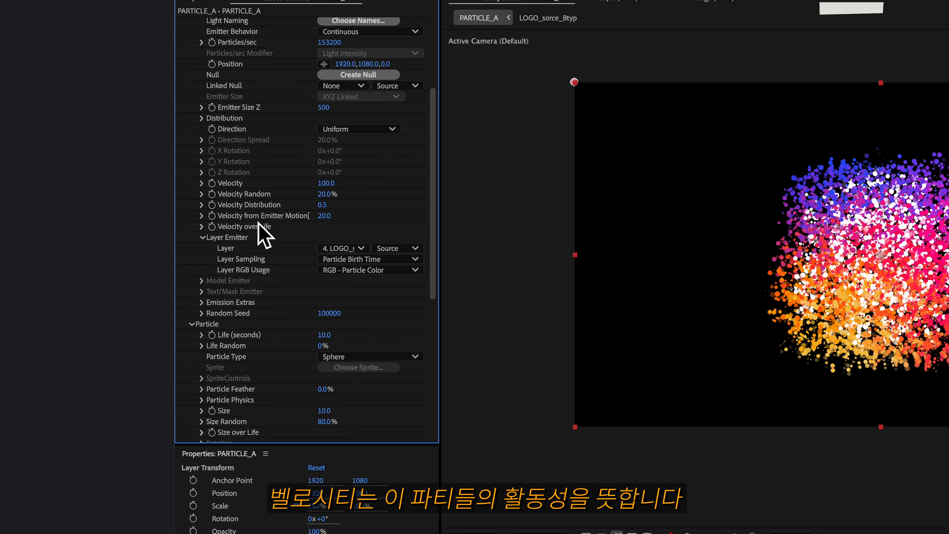
pyautogui.click(331, 183)
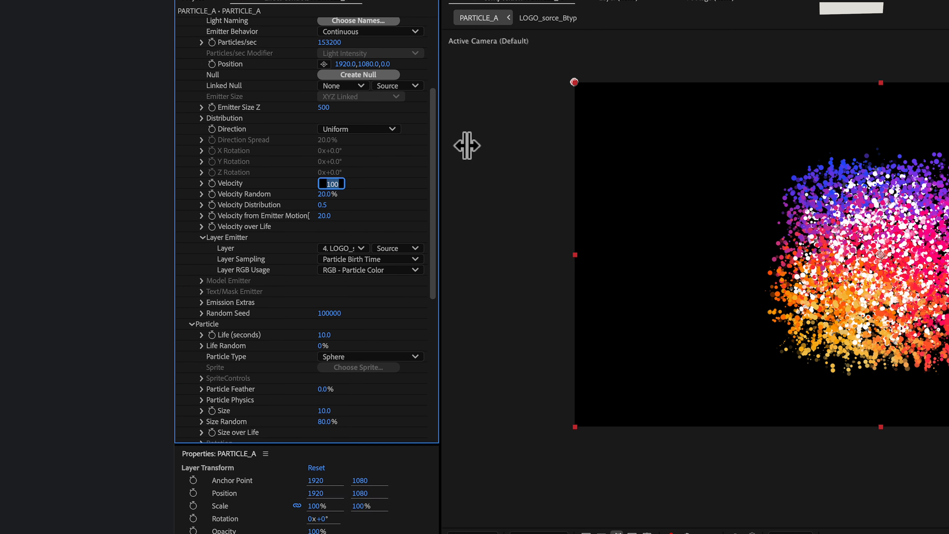
pyautogui.write('20')
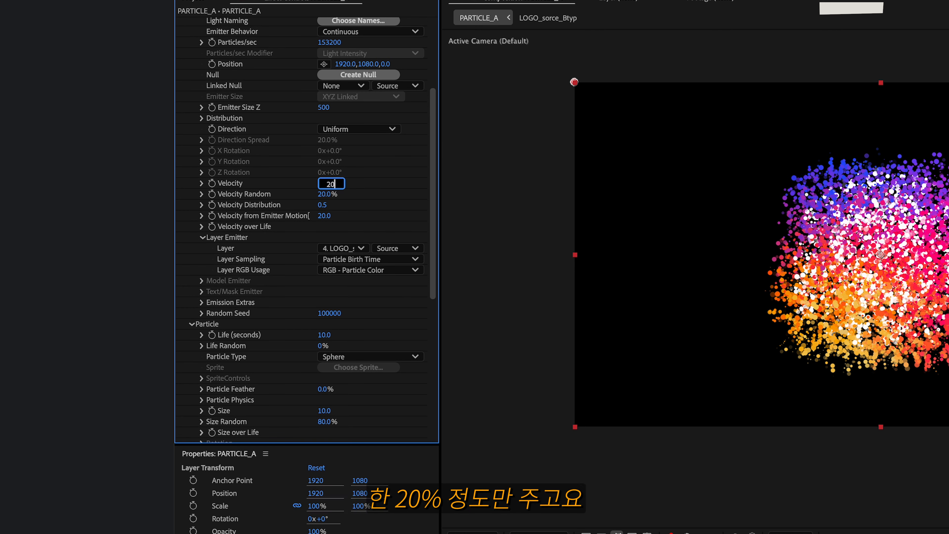
pyautogui.press('Return')
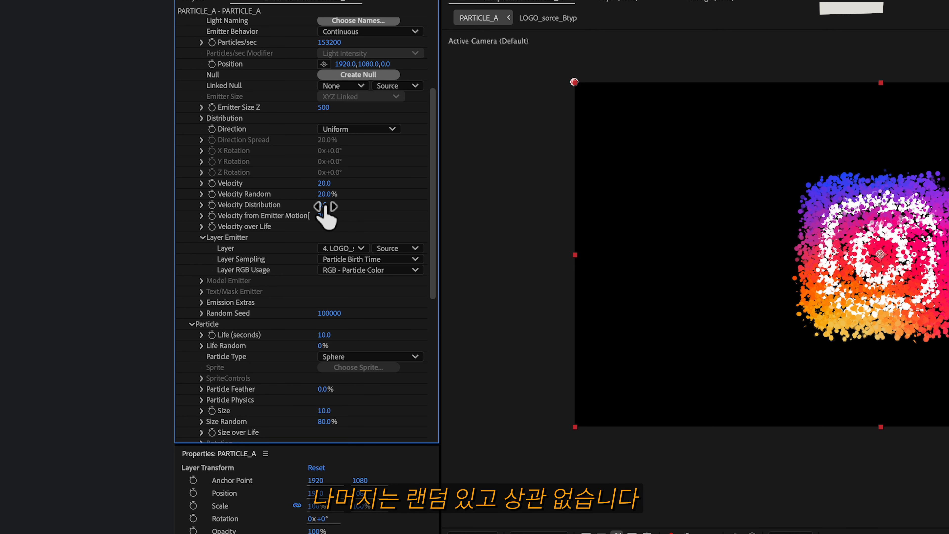
pyautogui.moveTo(475, 412); pyautogui.dragTo(418, 423)
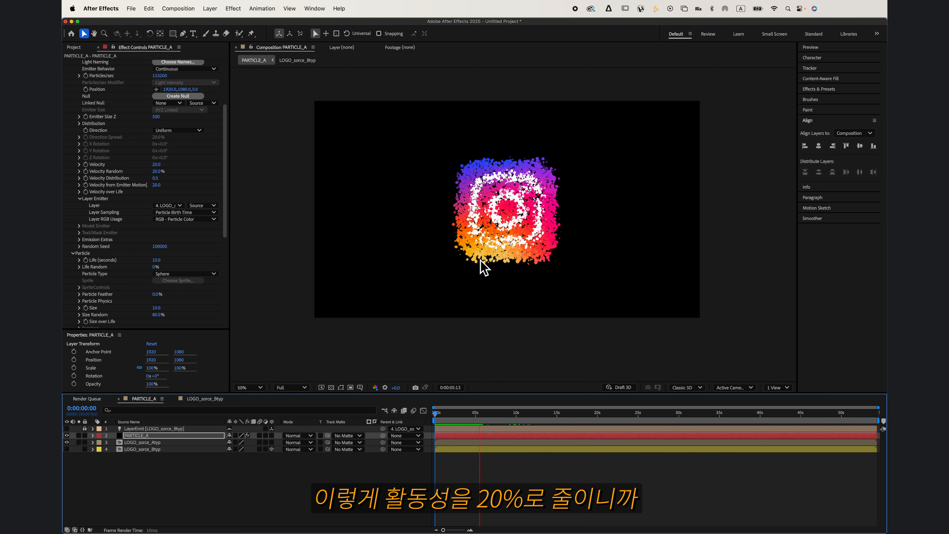
pyautogui.press('space')
pyautogui.press('/')
pyautogui.press('space')
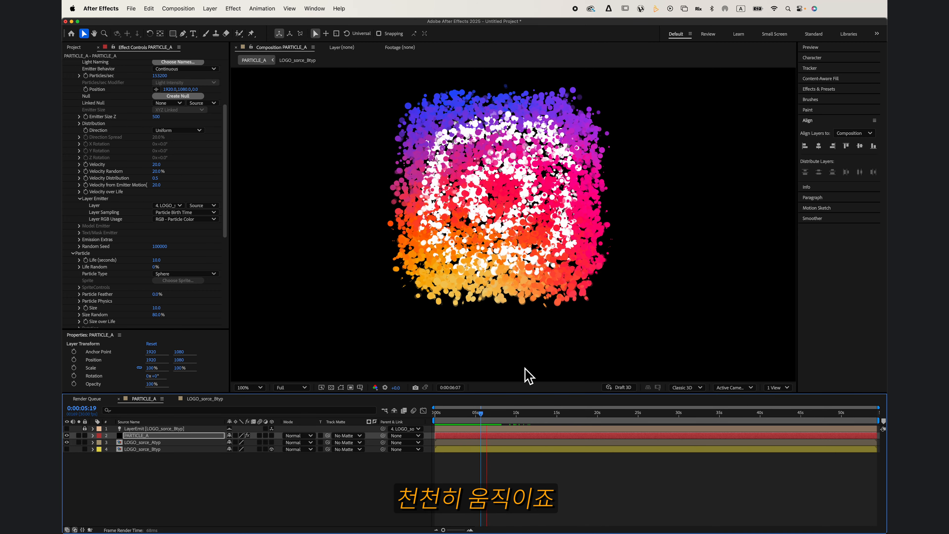
pyautogui.press('h')
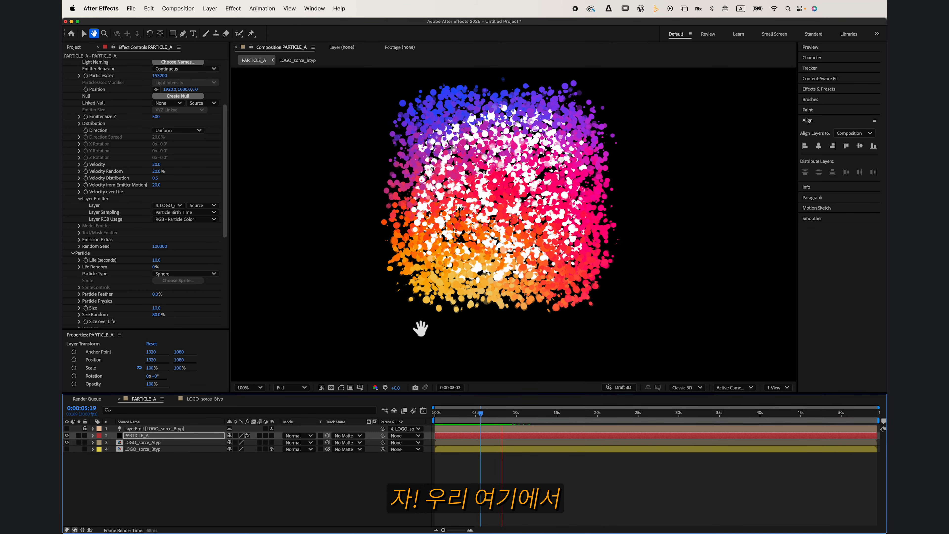
pyautogui.press('v')
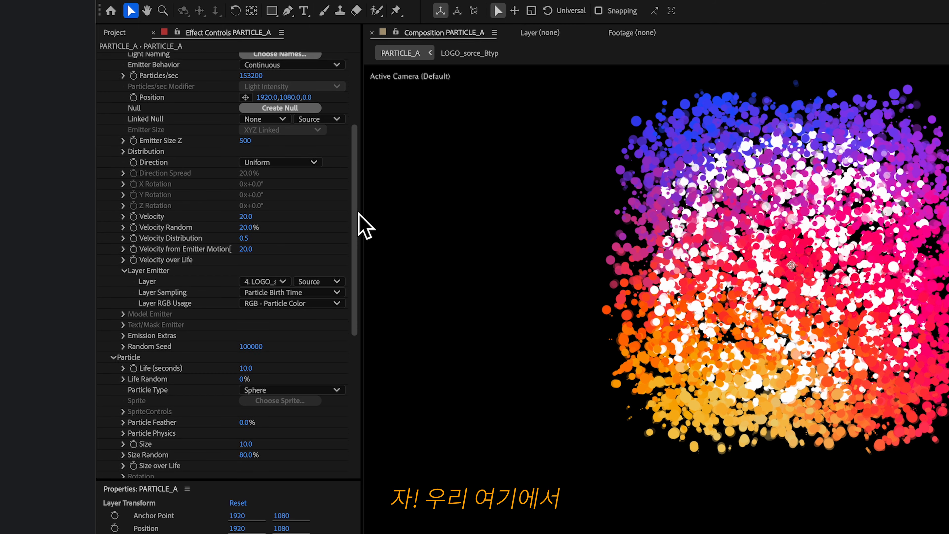
# - Expand the Environment settings of the particle effect and the Air Turbulence group inside them
pyautogui.moveTo(227, 169); pyautogui.dragTo(227, 212)
pyautogui.moveTo(355, 296); pyautogui.dragTo(355, 353)
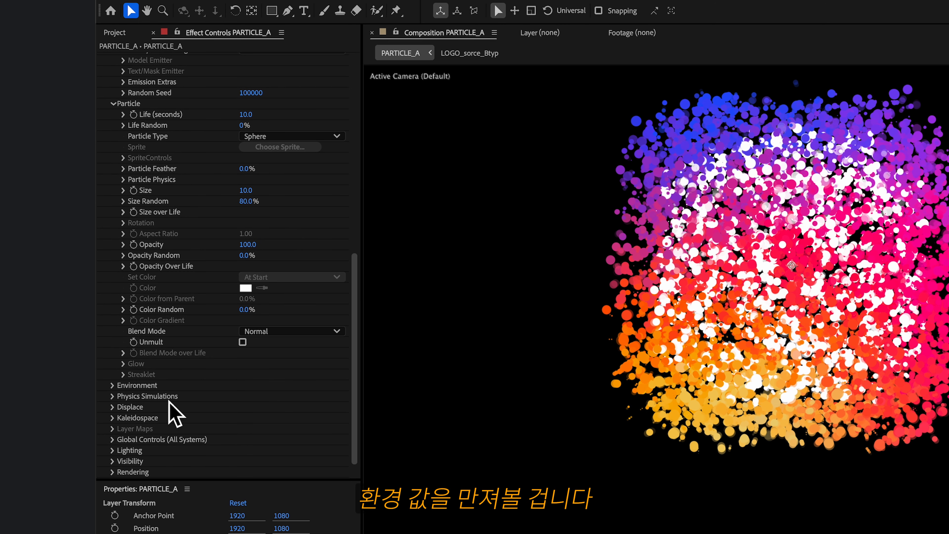
pyautogui.click(113, 385)
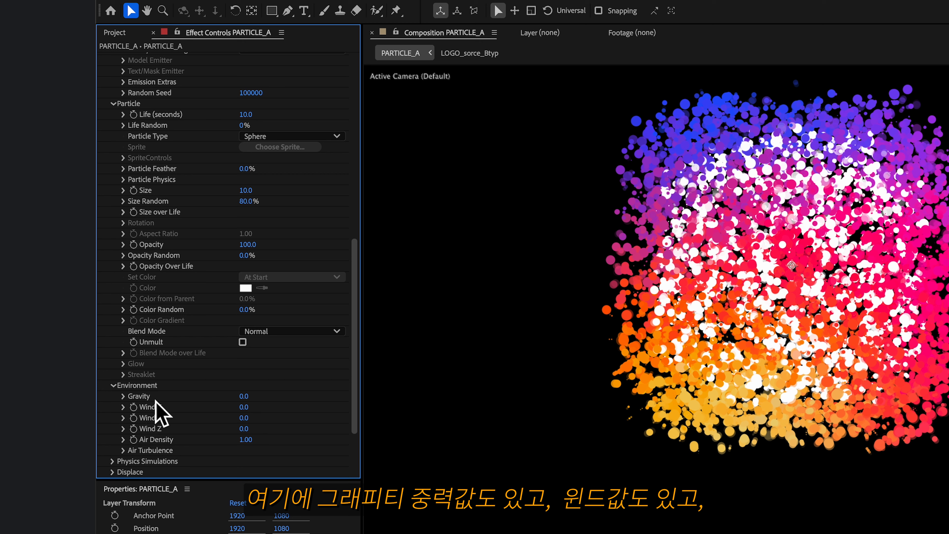
pyautogui.click(125, 453)
pyautogui.scroll(-1, 126, 455)
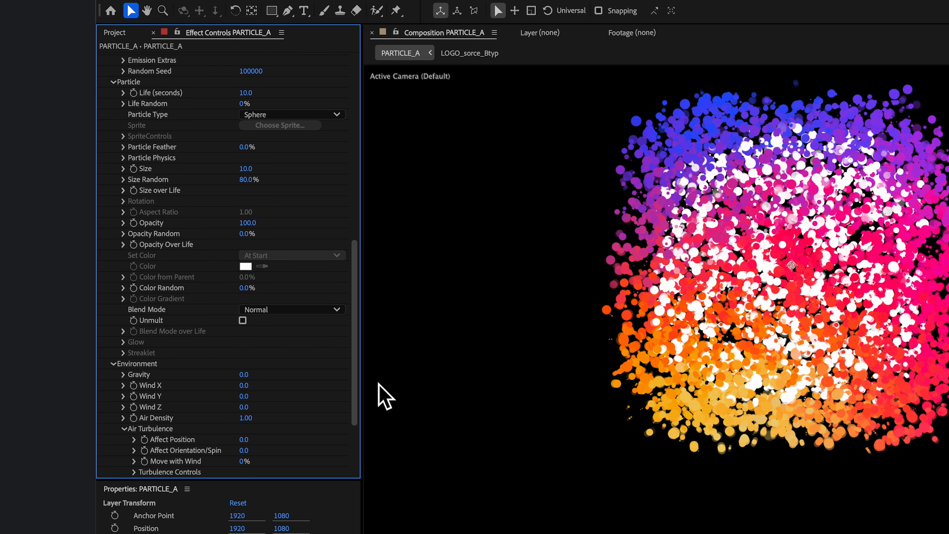
pyautogui.moveTo(355, 387); pyautogui.dragTo(356, 411)
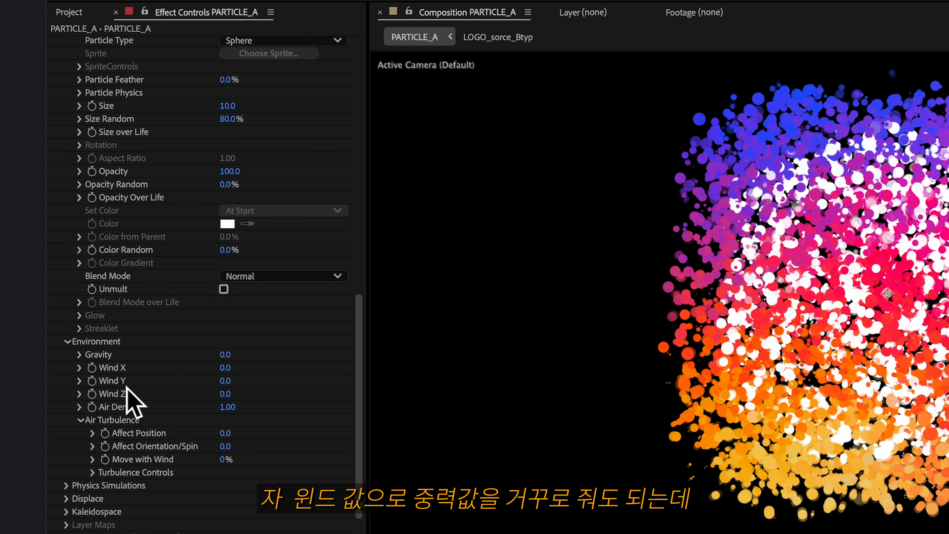
# - Set Wind Y in the Environment settings to -500
pyautogui.click(301, 380)
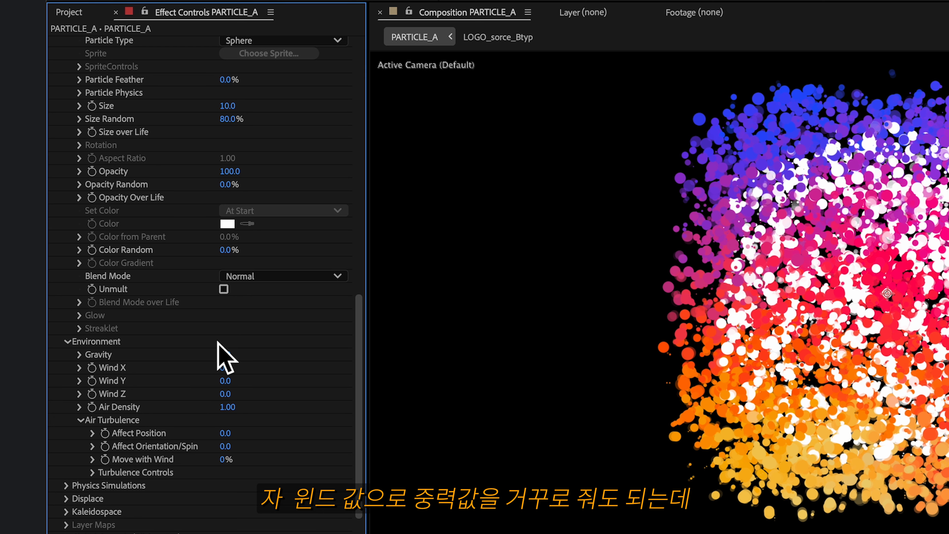
pyautogui.moveTo(227, 382); pyautogui.dragTo(182, 379)
pyautogui.click(235, 383)
pyautogui.write('-50')
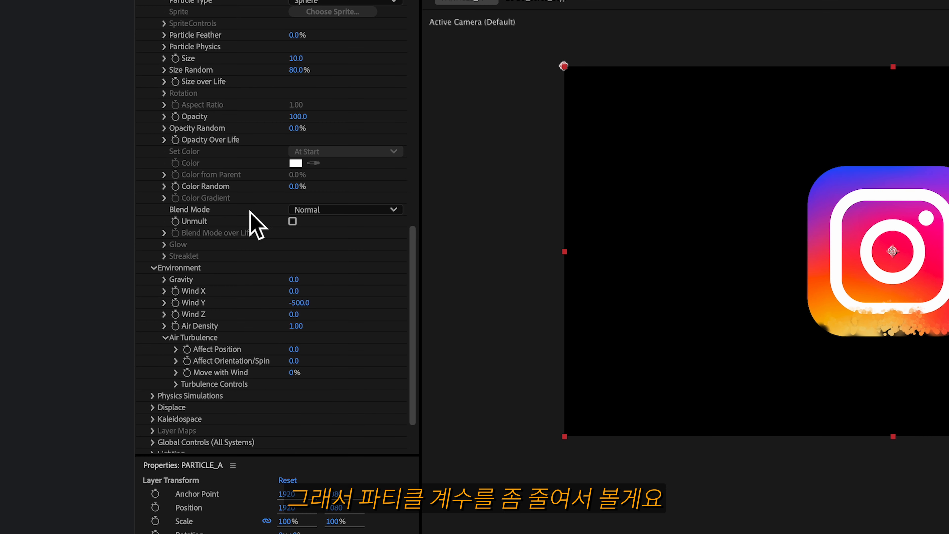
# - Reduce the emitter's Particles/sec to 1500 and scrub the timeline to check the effect of the wind
pyautogui.scroll(15, 134, 193)
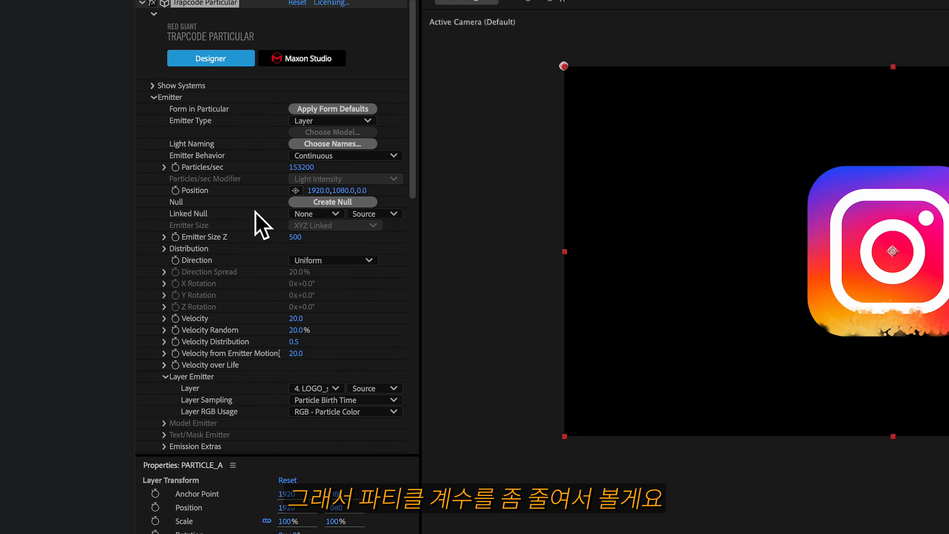
pyautogui.click(161, 160)
pyautogui.write('3200')
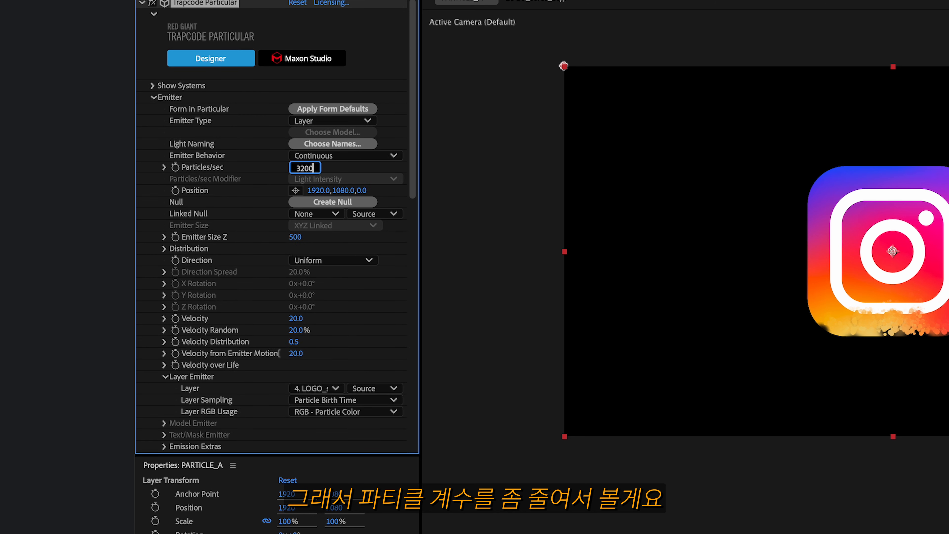
pyautogui.press('BackSpace')
pyautogui.press('BackSpace')
pyautogui.press('BackSpace')
pyautogui.press('BackSpace')
pyautogui.write('500')
pyautogui.press('Return')
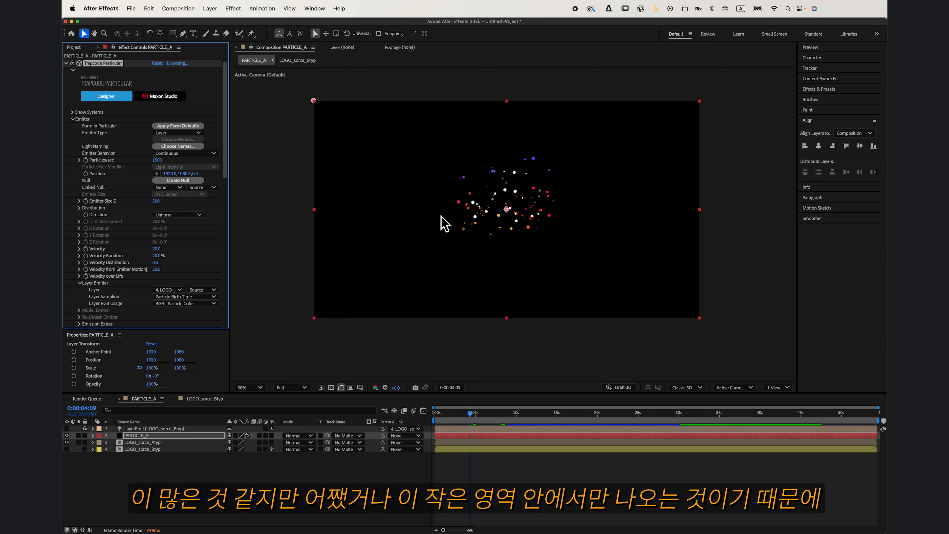
pyautogui.moveTo(472, 424); pyautogui.dragTo(447, 422)
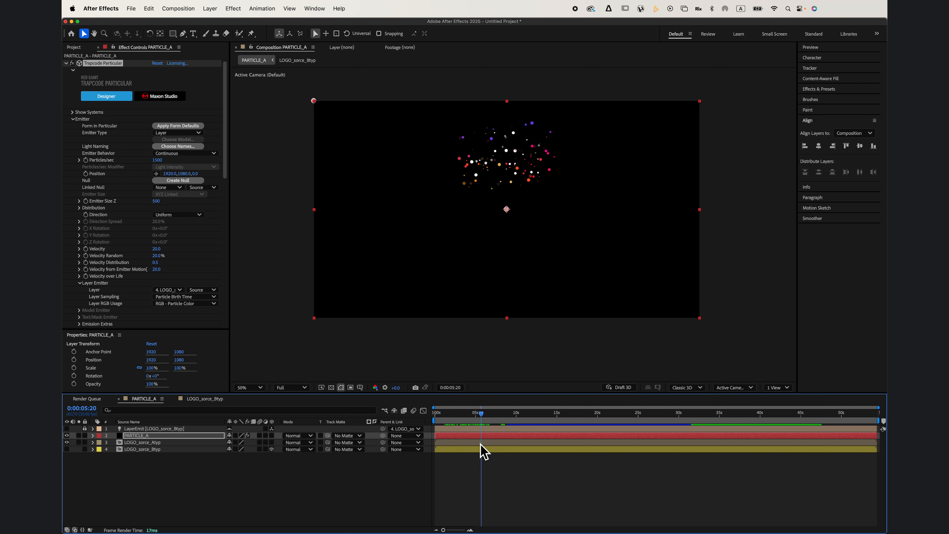
pyautogui.moveTo(480, 444); pyautogui.dragTo(474, 444)
pyautogui.press('.')
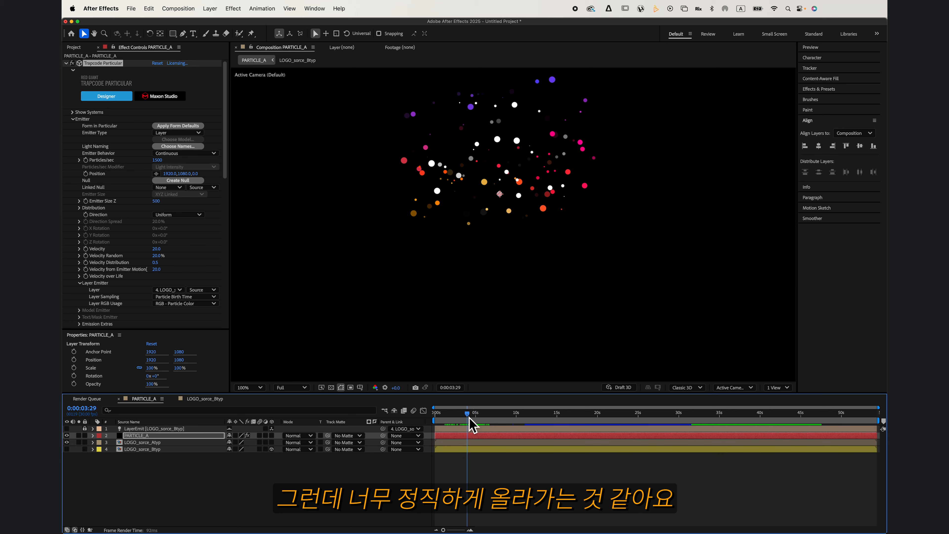
# - Set the emitter's Particles/sec to 5000 and scrub between about 3.5 and 4.5 seconds to check the dispersal
pyautogui.moveTo(472, 424); pyautogui.dragTo(461, 425)
pyautogui.click(162, 161)
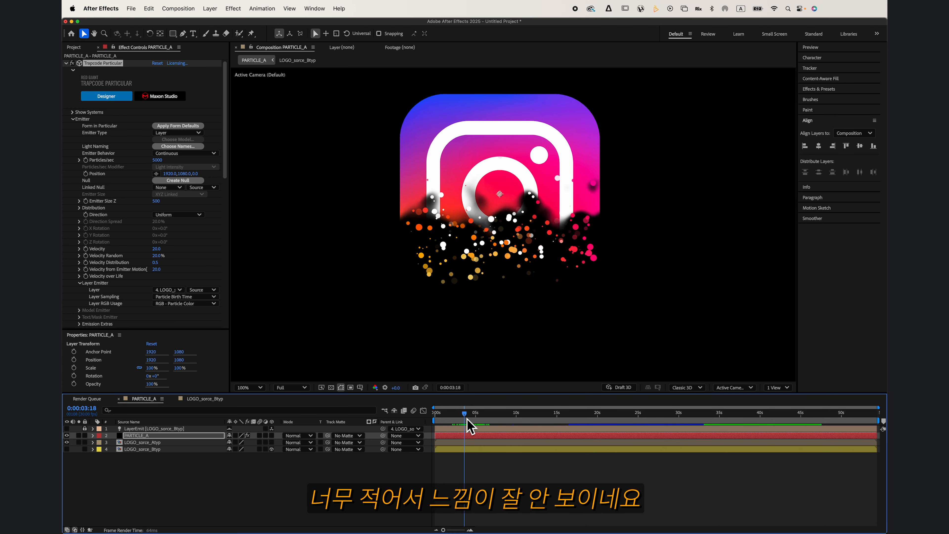
pyautogui.moveTo(473, 419)
pyautogui.mouseDown()
pyautogui.moveTo(451, 424)
pyautogui.moveTo(473, 425)
pyautogui.mouseUp()
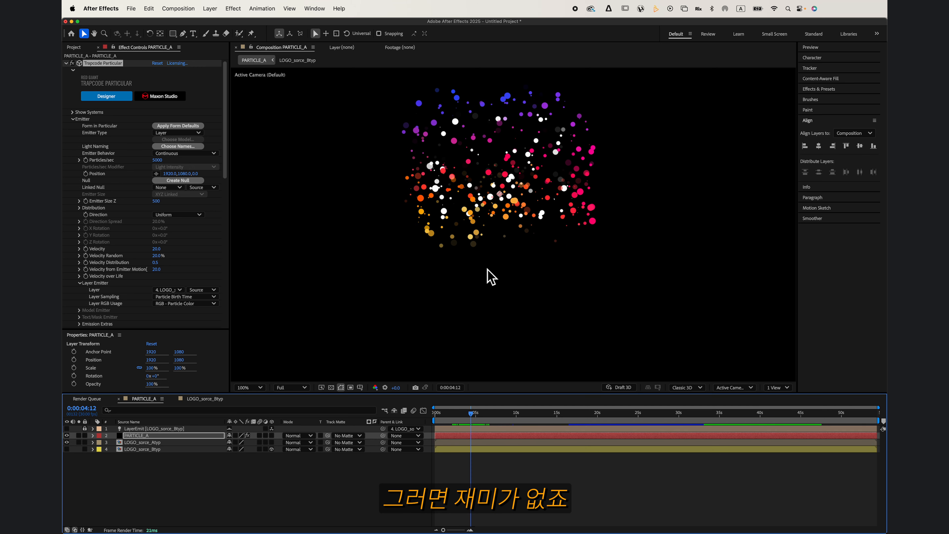
# - Set Affect Position in the Air Turbulence settings to 22 and the turbulence Scale to 3
pyautogui.scroll(-2, 491, 276)
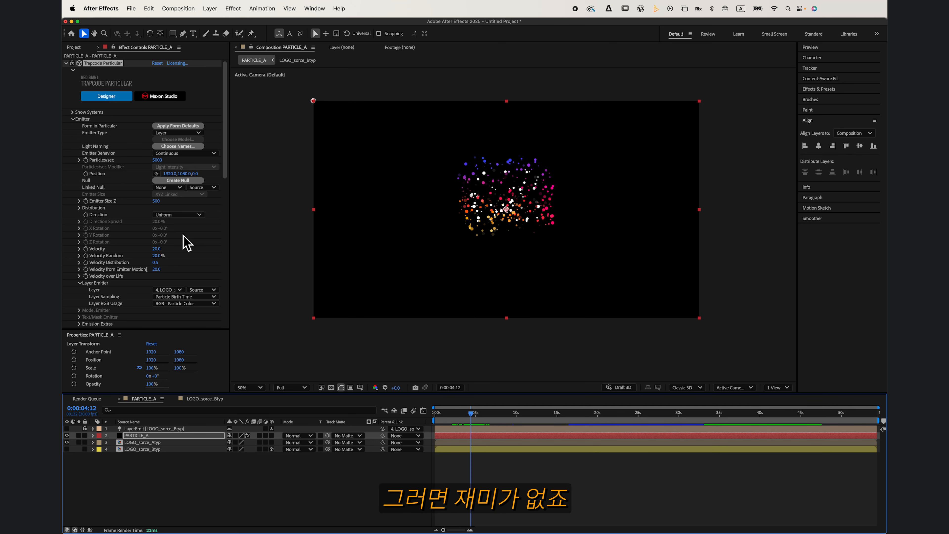
pyautogui.scroll(-6, 187, 293)
pyautogui.scroll(-5, 187, 290)
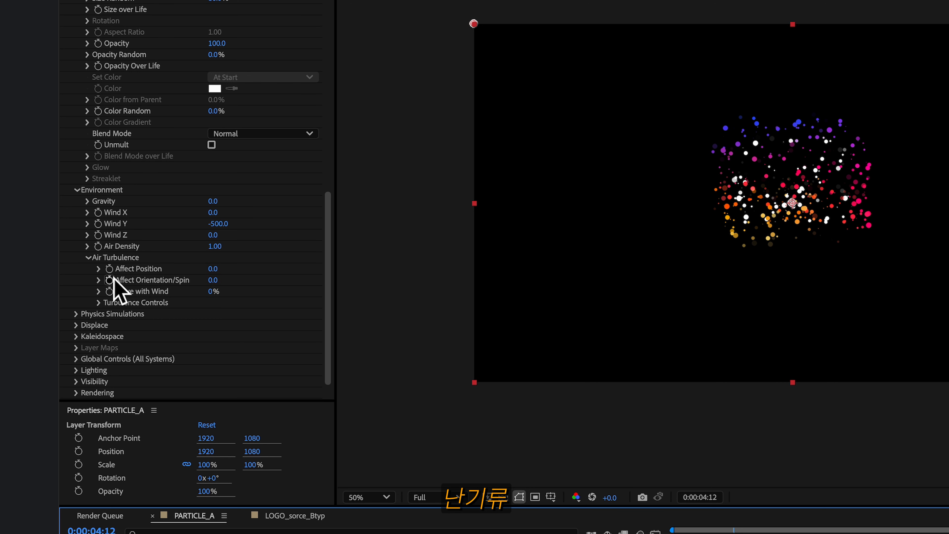
pyautogui.click(213, 268)
pyautogui.moveTo(223, 269); pyautogui.dragTo(227, 269)
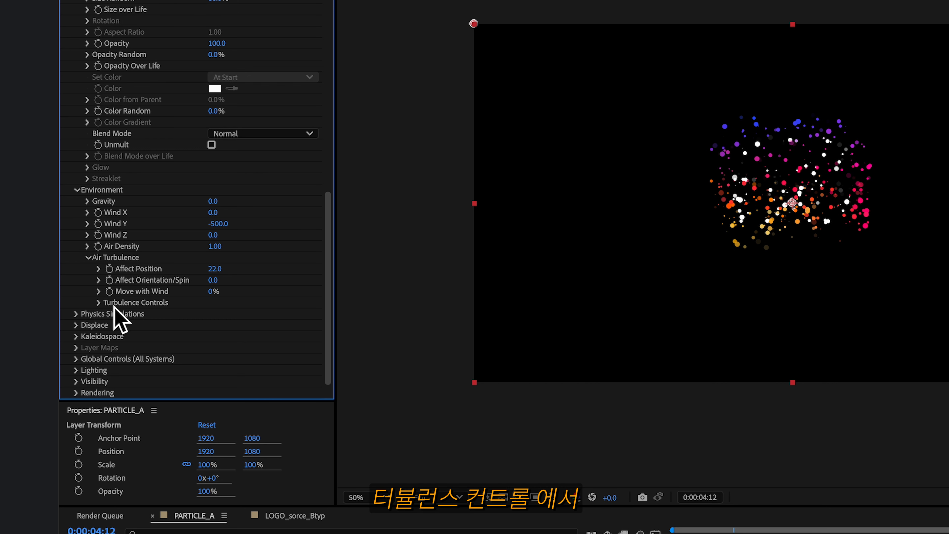
pyautogui.click(106, 303)
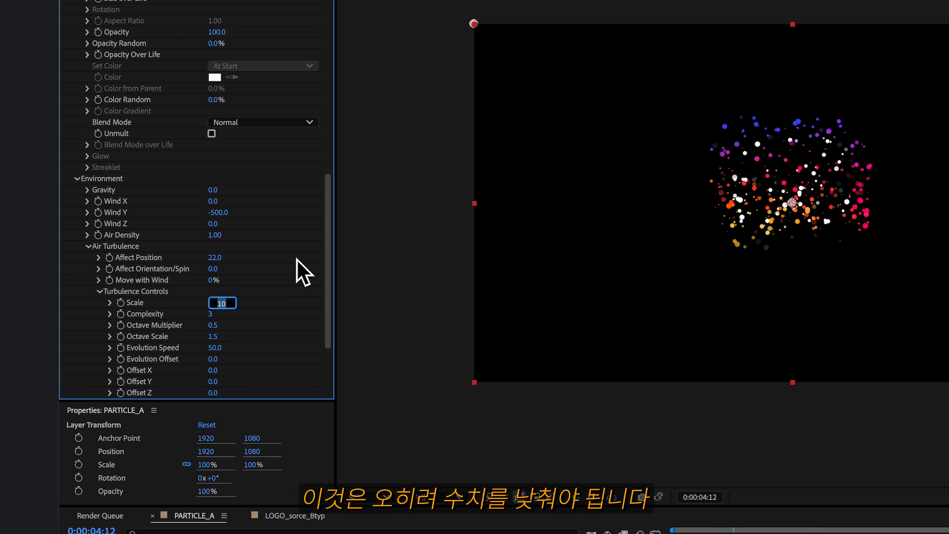
pyautogui.write('3.')
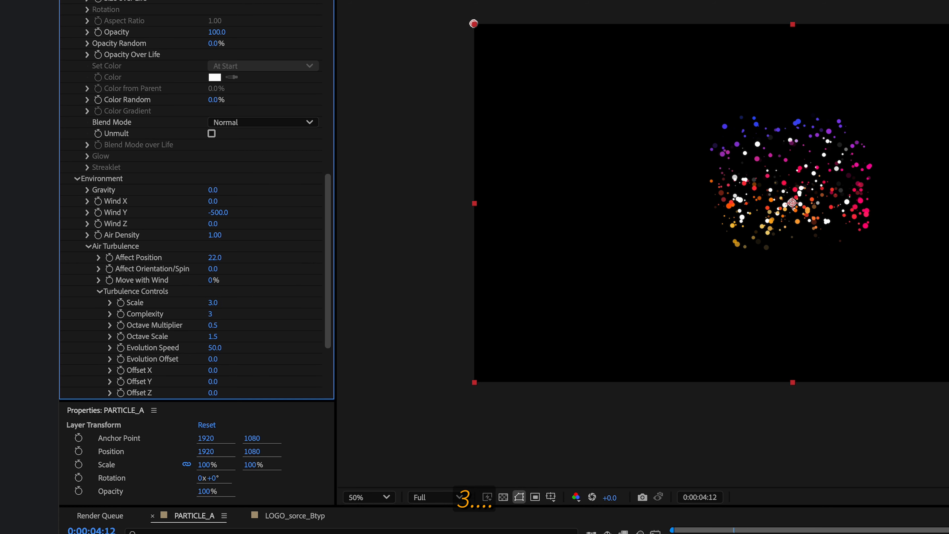
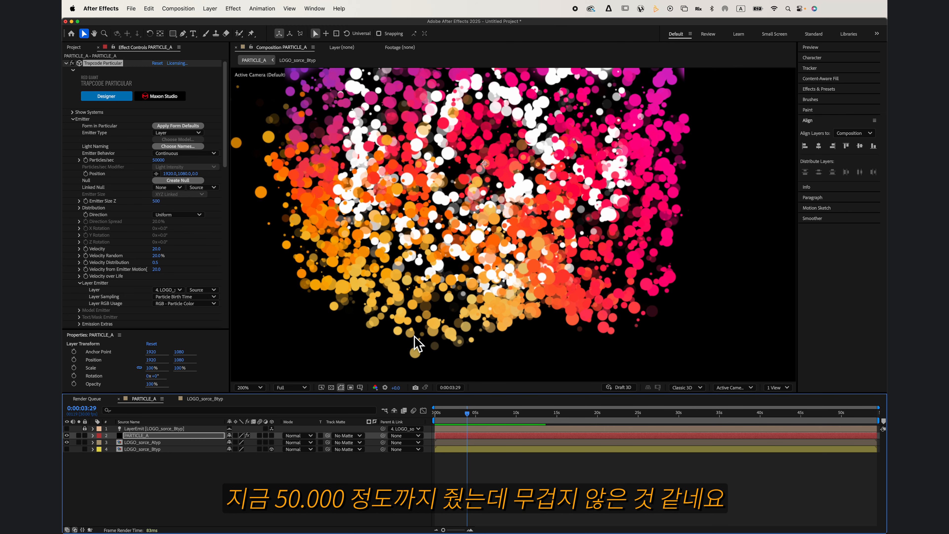
# - Scrub the timeline between about 3.5 and 4 seconds to check the dispersal, and inspect the emitter's Emitter Size Z setting
pyautogui.press(',')
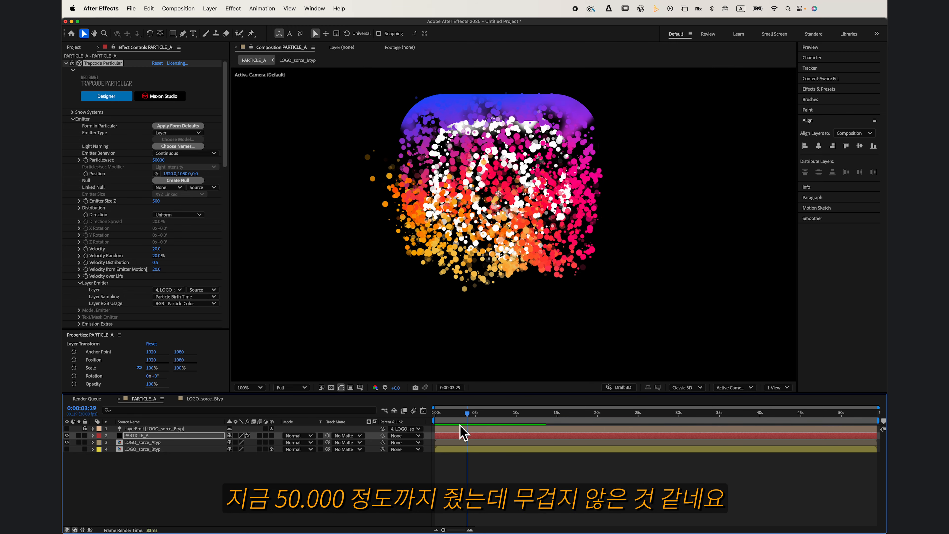
pyautogui.moveTo(471, 416)
pyautogui.mouseDown()
pyautogui.moveTo(459, 427)
pyautogui.moveTo(472, 427)
pyautogui.mouseUp()
pyautogui.press('Home')
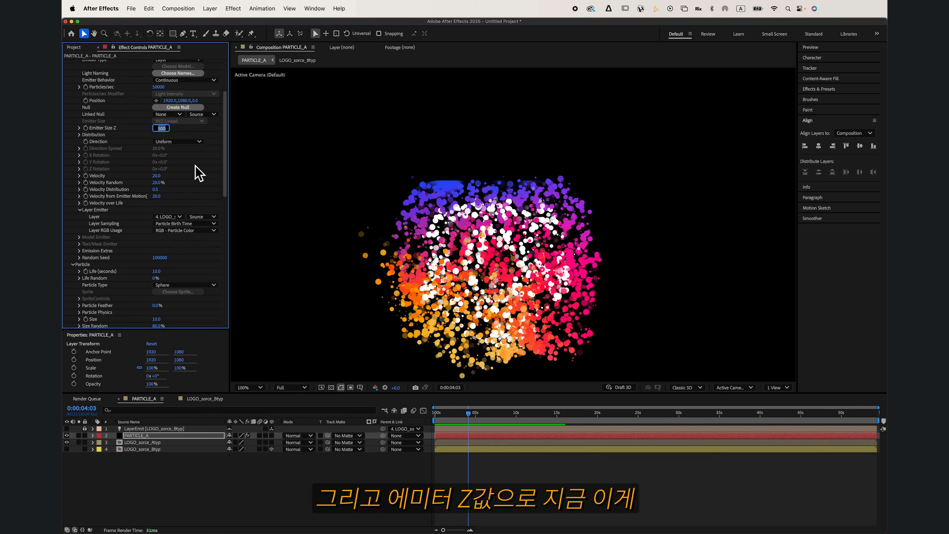
pyautogui.press('Return')
pyautogui.scroll(2, 129, 156)
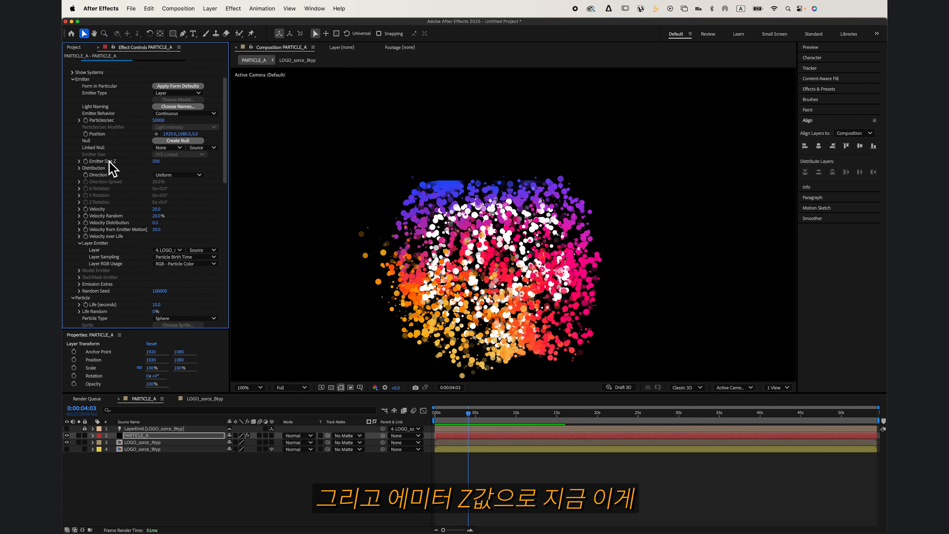
pyautogui.moveTo(463, 412); pyautogui.dragTo(468, 426)
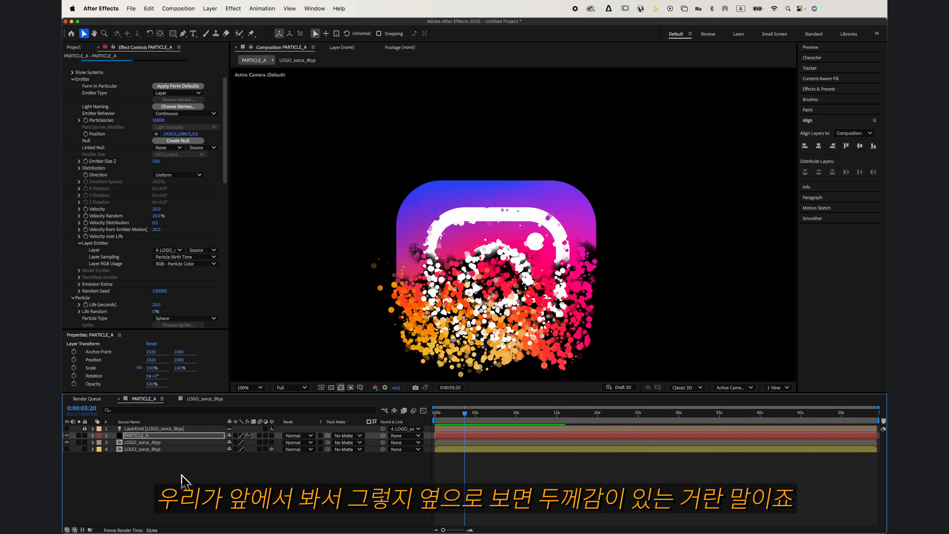
# - Add a new camera of type Two-Node Camera to the PARTICLE_A composition
pyautogui.rightClick(218, 504)
pyautogui.moveTo(201, 428)
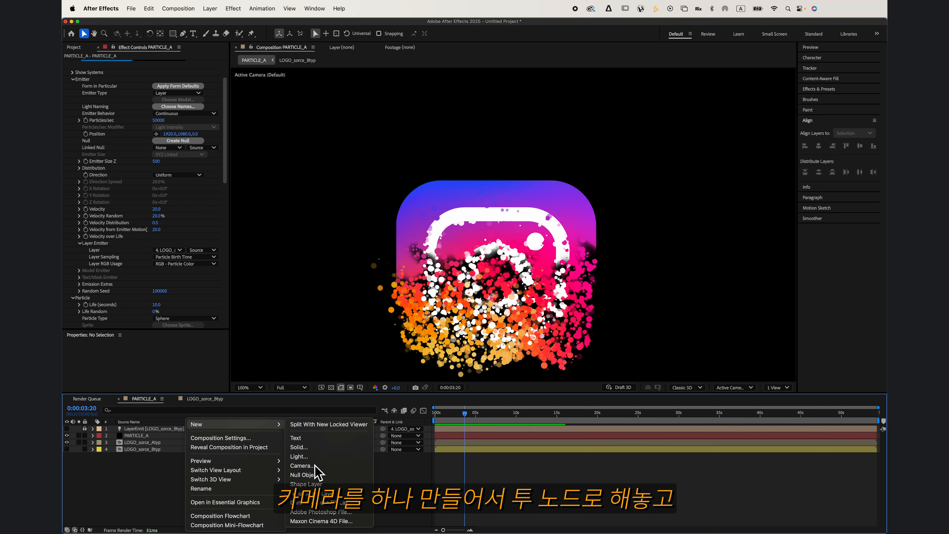
pyautogui.click(329, 468)
pyautogui.click(422, 205)
pyautogui.click(426, 225)
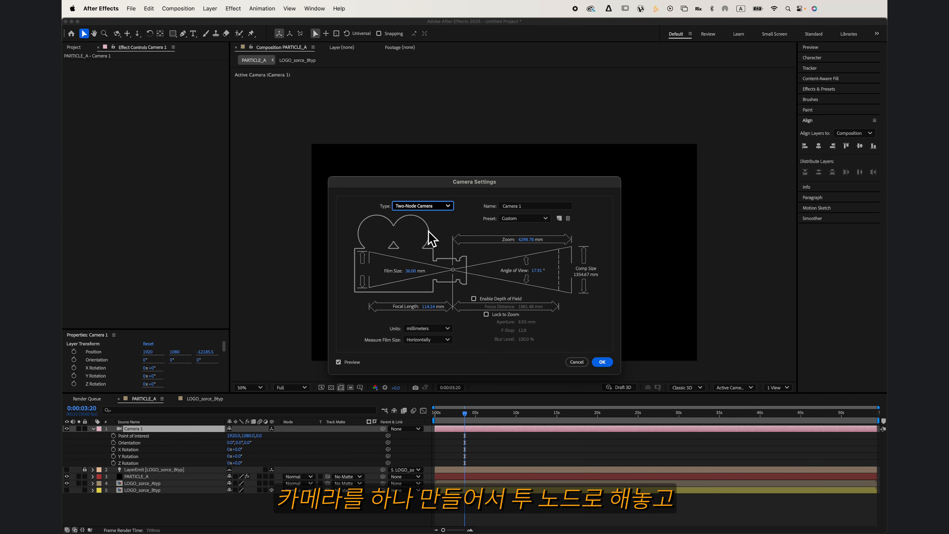
pyautogui.click(602, 362)
# - Reveal the camera's Position property and shift its X value to examine the particles' depth from the side
pyautogui.press('p')
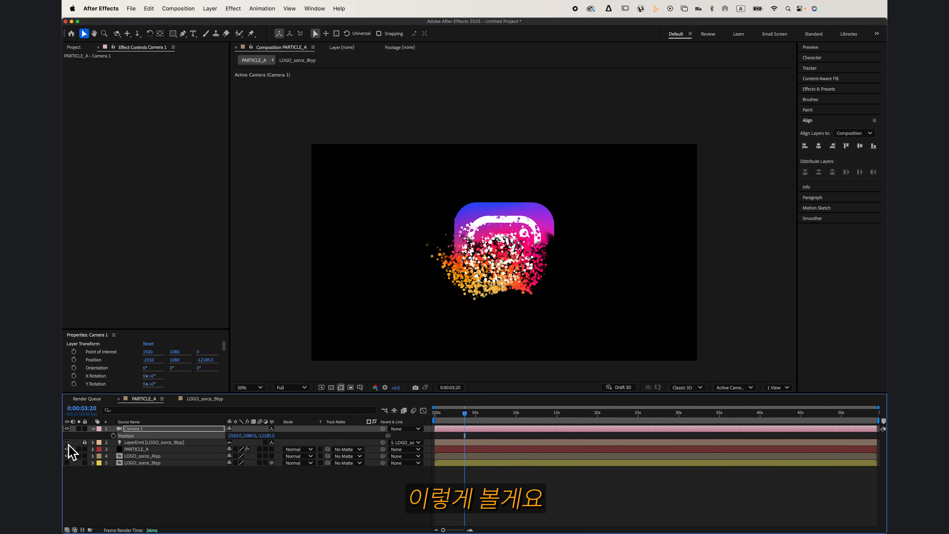
pyautogui.moveTo(217, 436); pyautogui.dragTo(86, 429)
pyautogui.moveTo(234, 436); pyautogui.dragTo(882, 457)
pyautogui.press('super+z')
# - Set the Emitter Size Z of the particle effect on PARTICLE_A to 0
pyautogui.click(144, 449)
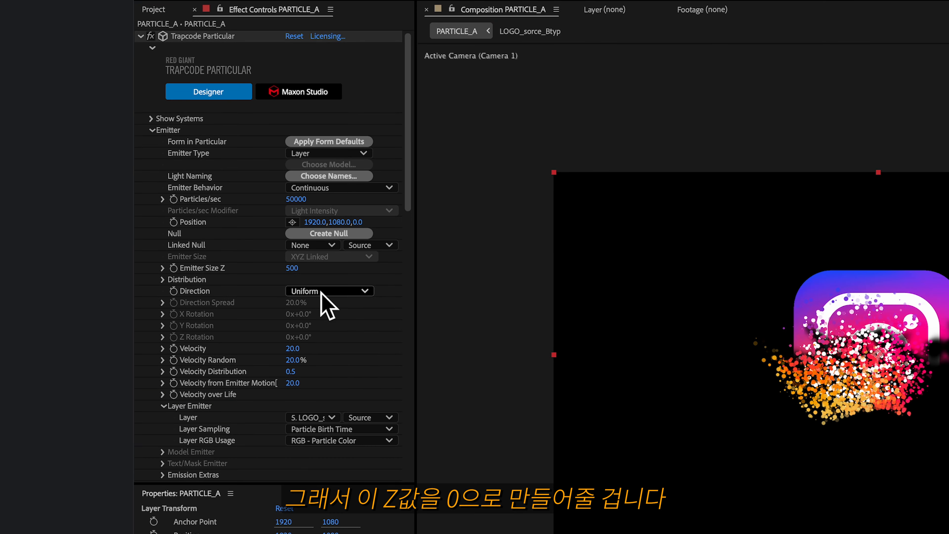
pyautogui.click(292, 268)
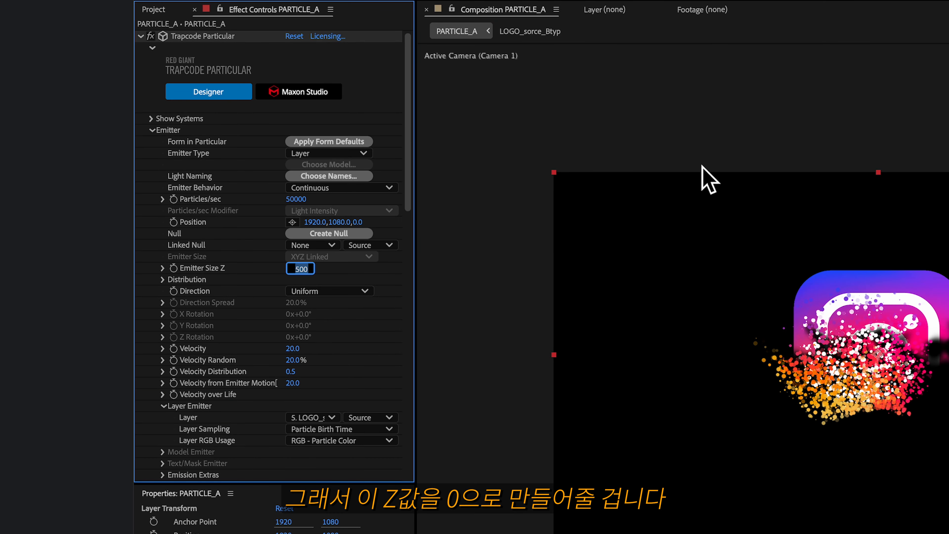
pyautogui.write('0')
pyautogui.press('Return')
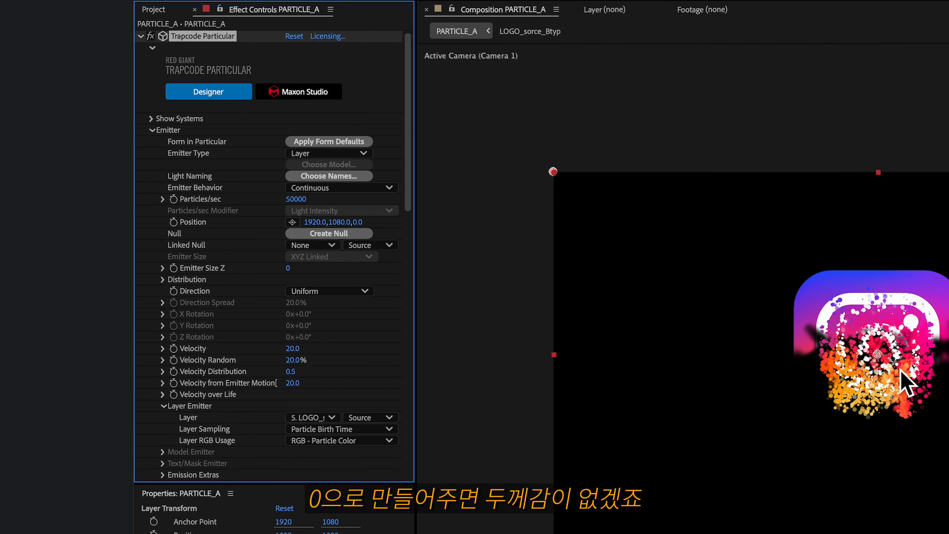
# - Check the particles alone from the side with LOGO_sorce_Atyp hidden and the camera's X position shifted, and reset the camera transform
pyautogui.click(67, 455)
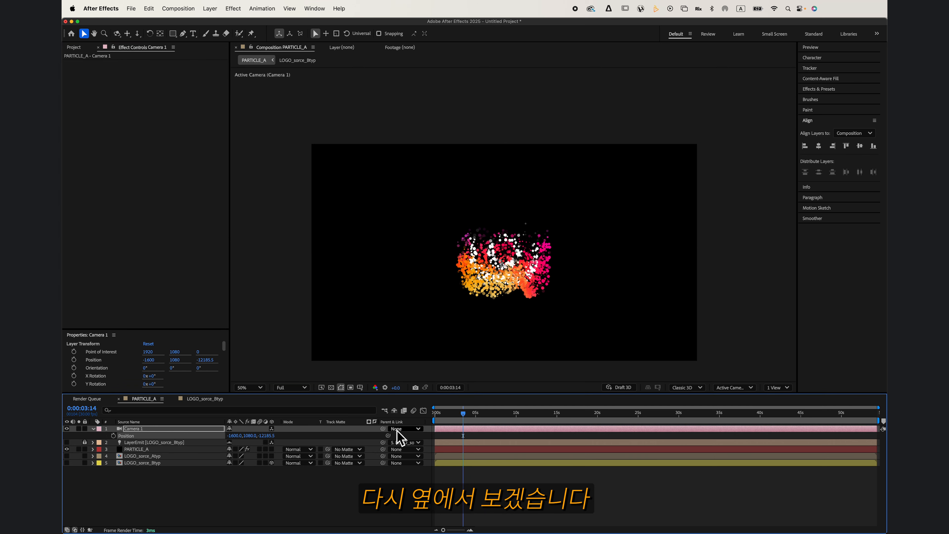
pyautogui.moveTo(241, 436); pyautogui.dragTo(114, 459)
pyautogui.press('super+z')
pyautogui.click(148, 344)
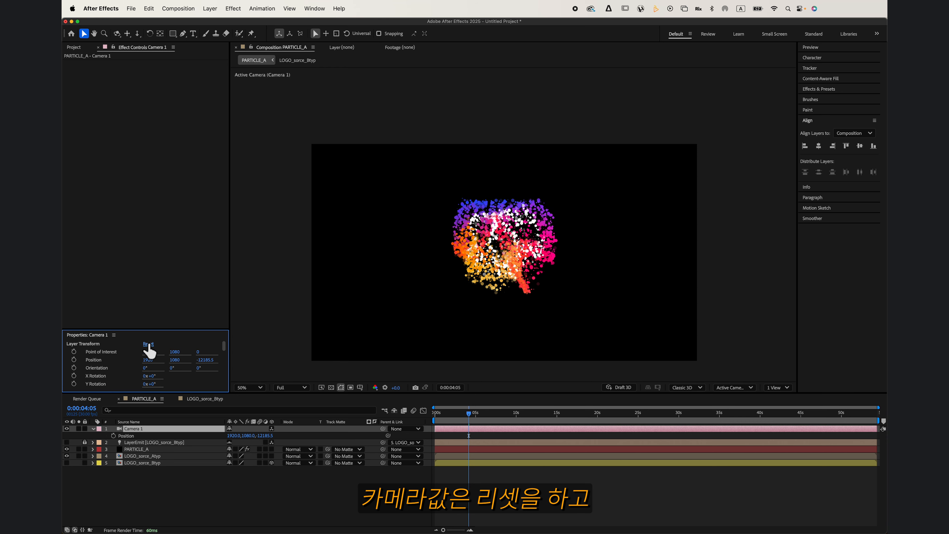
# - Set Wind Z in the Environment settings of PARTICLE_A to -2290
pyautogui.click(147, 449)
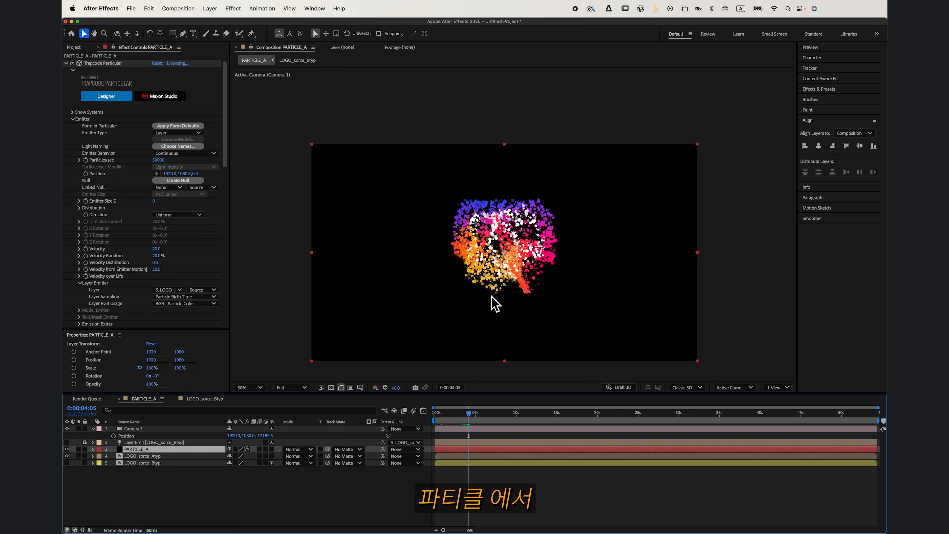
pyautogui.press('/')
pyautogui.moveTo(471, 416)
pyautogui.mouseDown()
pyautogui.moveTo(459, 419)
pyautogui.moveTo(467, 419)
pyautogui.mouseUp()
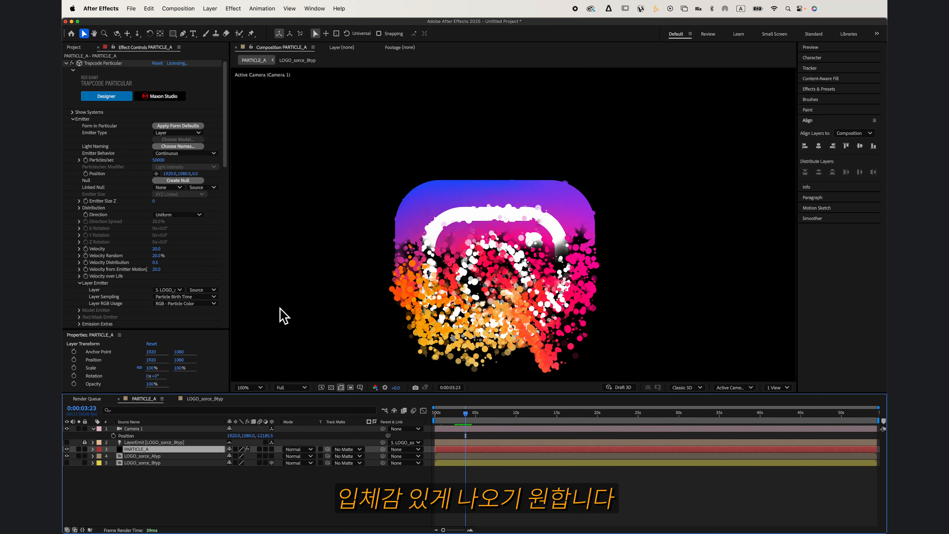
pyautogui.moveTo(226, 135); pyautogui.dragTo(183, 248)
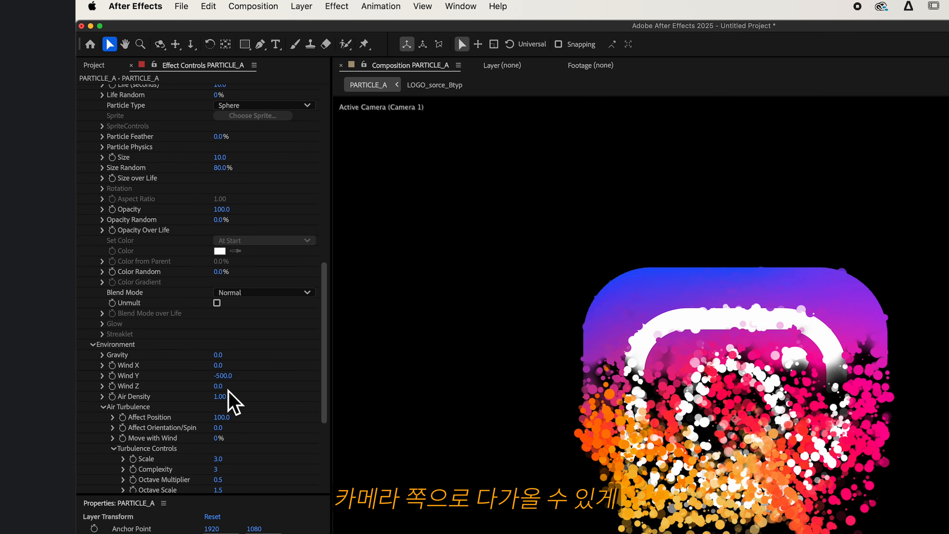
pyautogui.moveTo(218, 386); pyautogui.dragTo(170, 394)
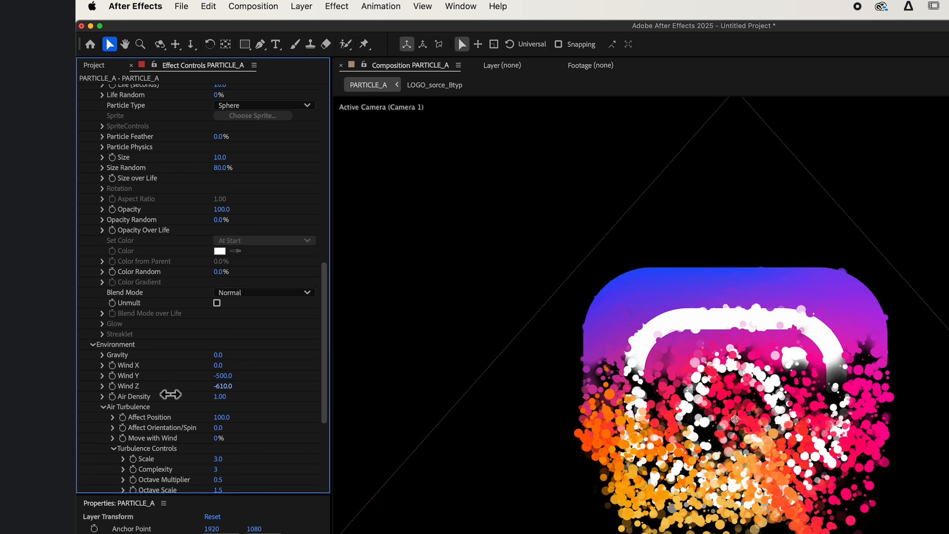
pyautogui.moveTo(107, 400); pyautogui.dragTo(86, 400)
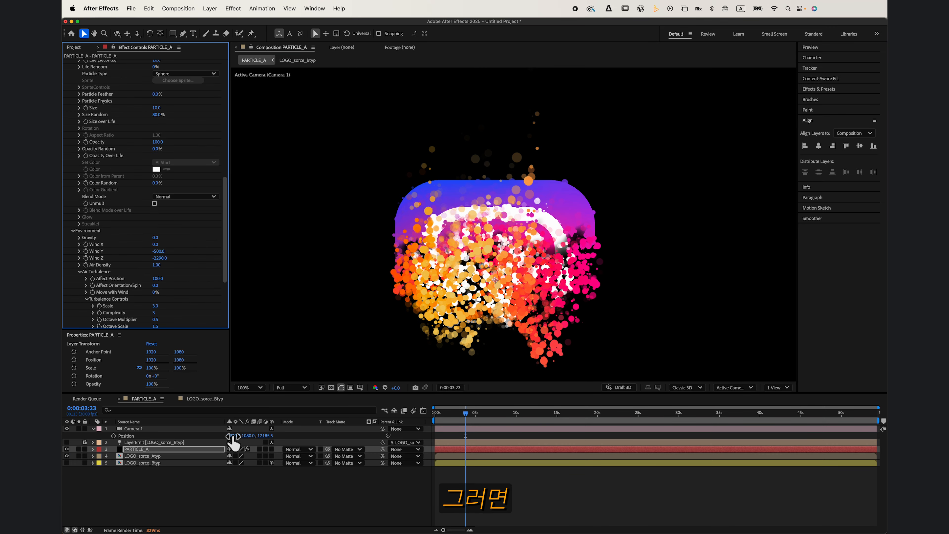
# - Shift the camera's X position to check the wind toward the camera, reset the camera transform, and scrub around 4 seconds with PARTICLE_A selected
pyautogui.moveTo(233, 443); pyautogui.dragTo(471, 419)
pyautogui.click(148, 344)
pyautogui.click(137, 449)
pyautogui.moveTo(468, 422); pyautogui.dragTo(473, 421)
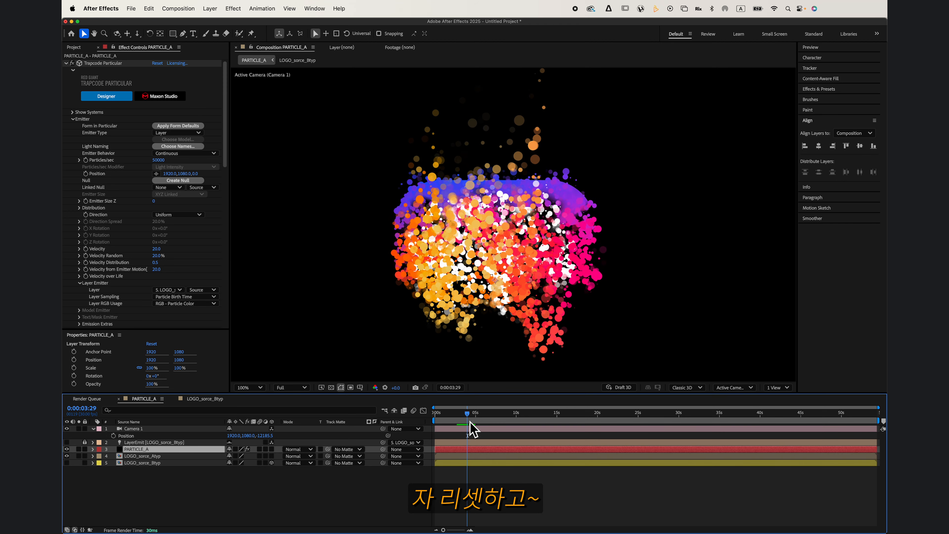
# - Set Affect Position in the Air Turbulence settings to 200 and scrub the timeline to check the turbulence
pyautogui.scroll(-1, 510, 313)
pyautogui.scroll(1, 503, 325)
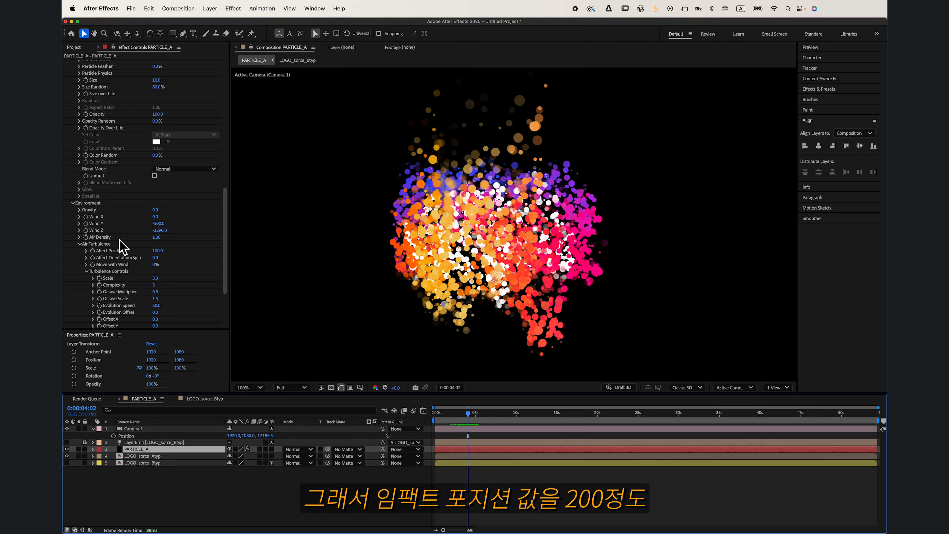
pyautogui.click(157, 250)
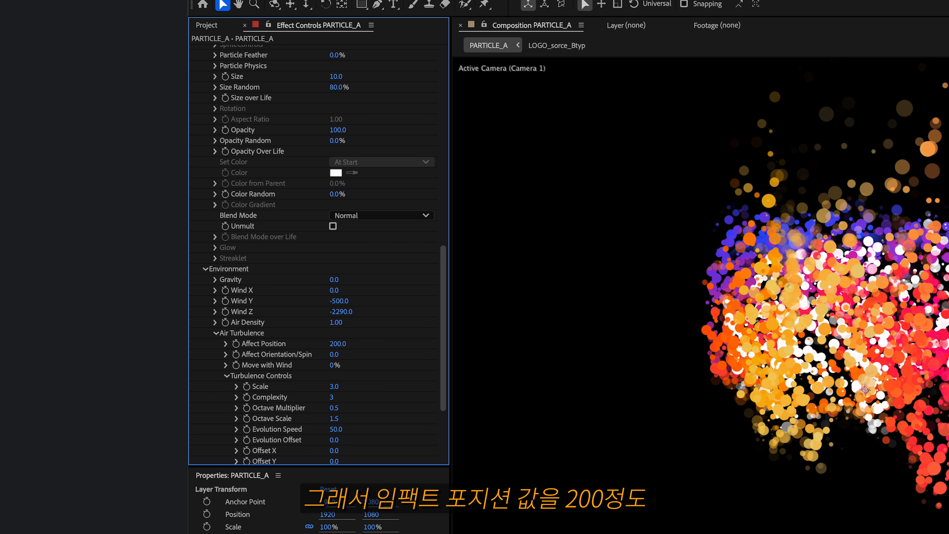
pyautogui.moveTo(489, 413); pyautogui.dragTo(469, 434)
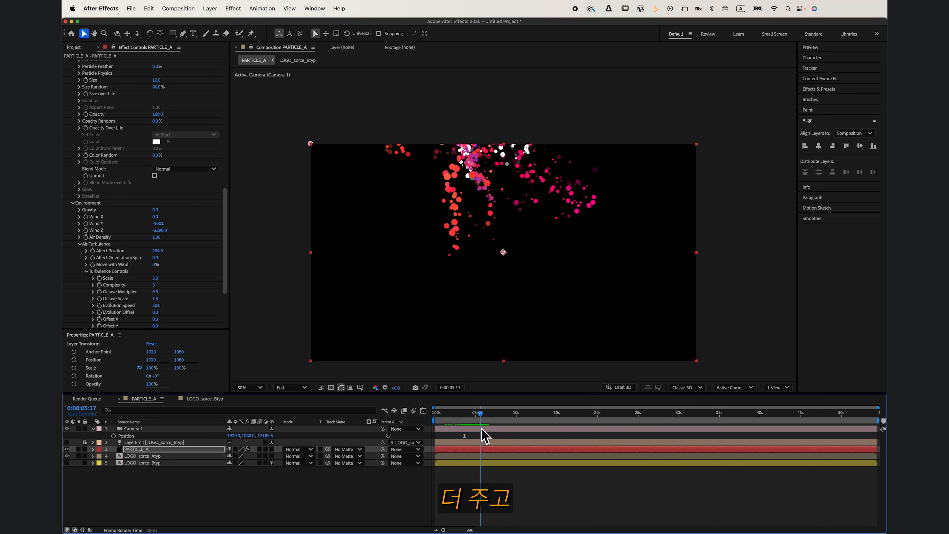
pyautogui.press('.')
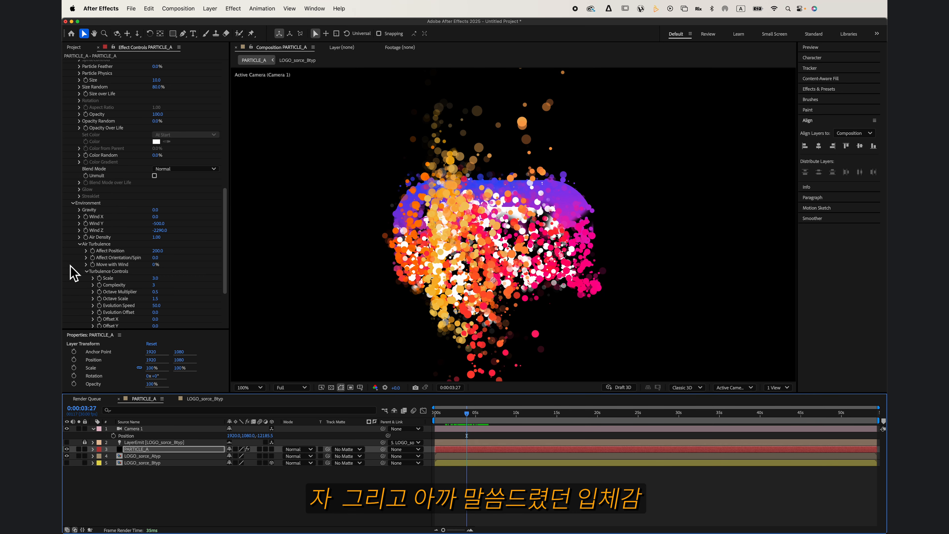
# - Enable lighting in the particle effect's Lighting settings, with Light Falloff set to None (AE) and Diffuse to 100
pyautogui.scroll(-5, 73, 271)
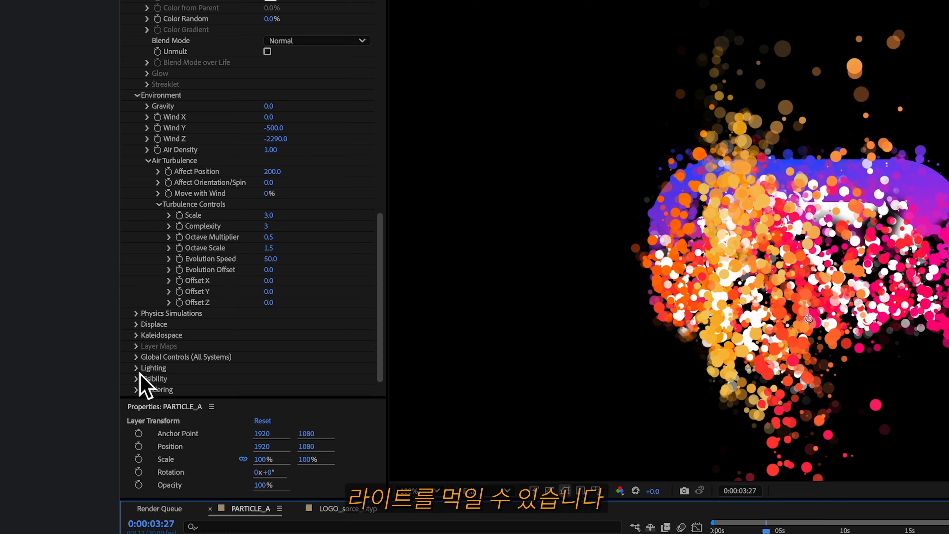
pyautogui.click(84, 310)
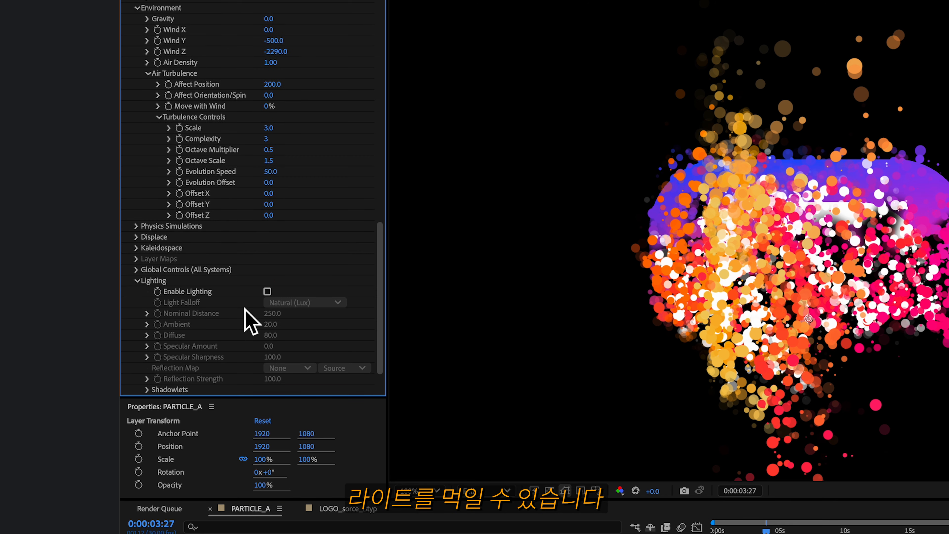
pyautogui.scroll(-1, 238, 286)
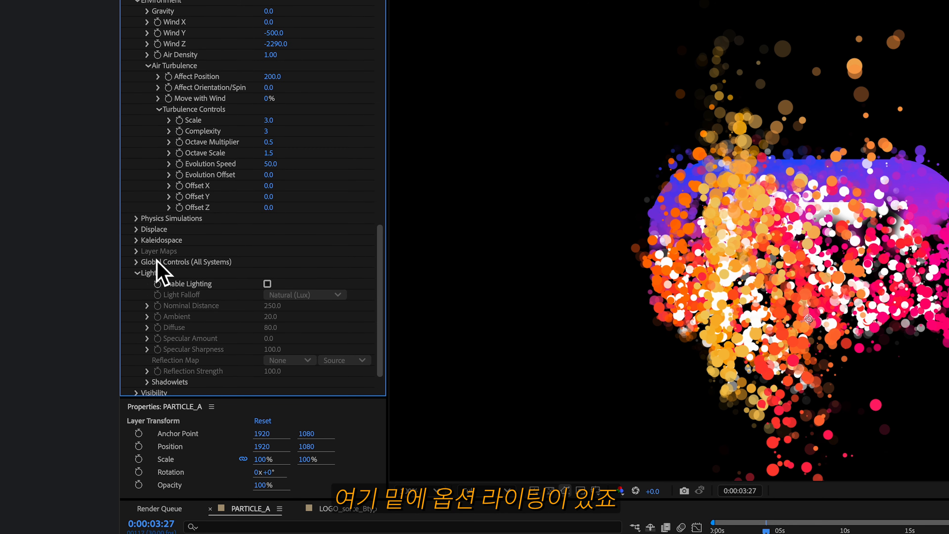
pyautogui.click(267, 285)
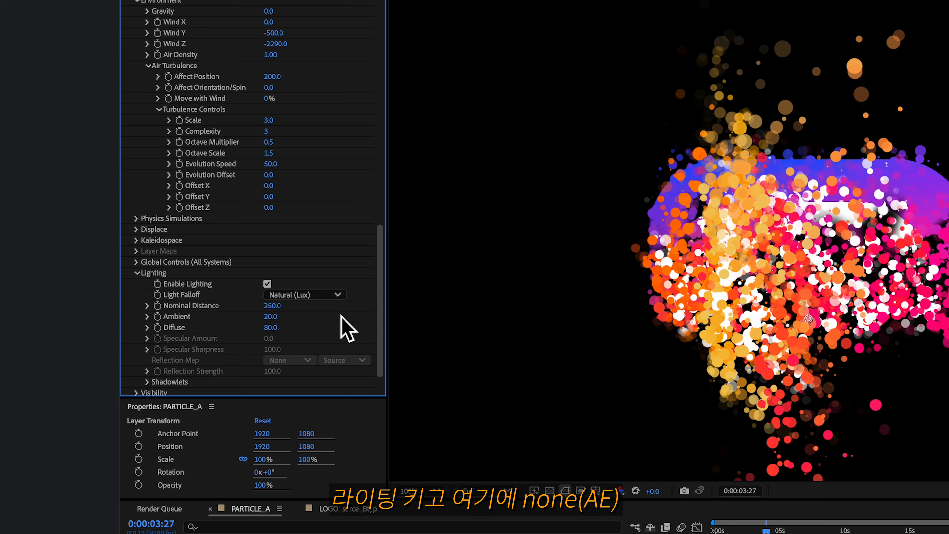
pyautogui.click(317, 295)
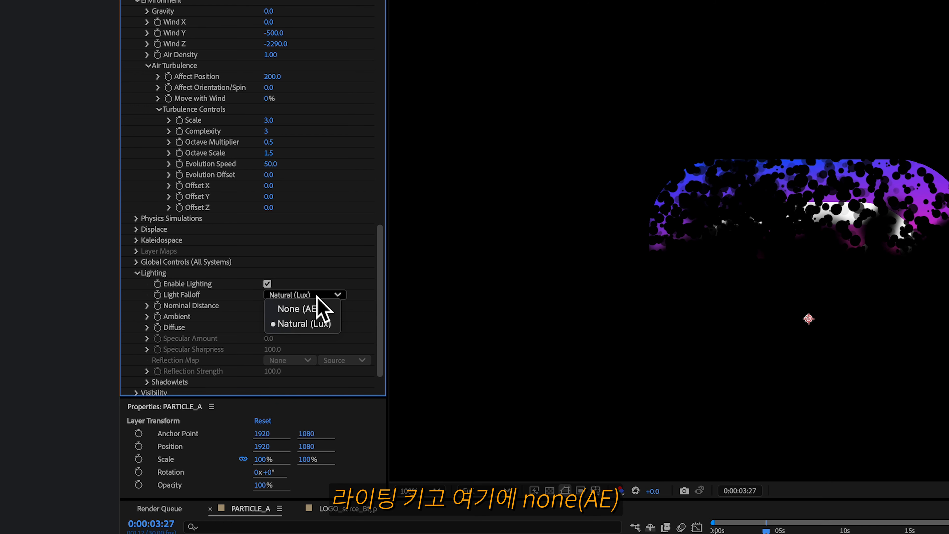
pyautogui.click(330, 313)
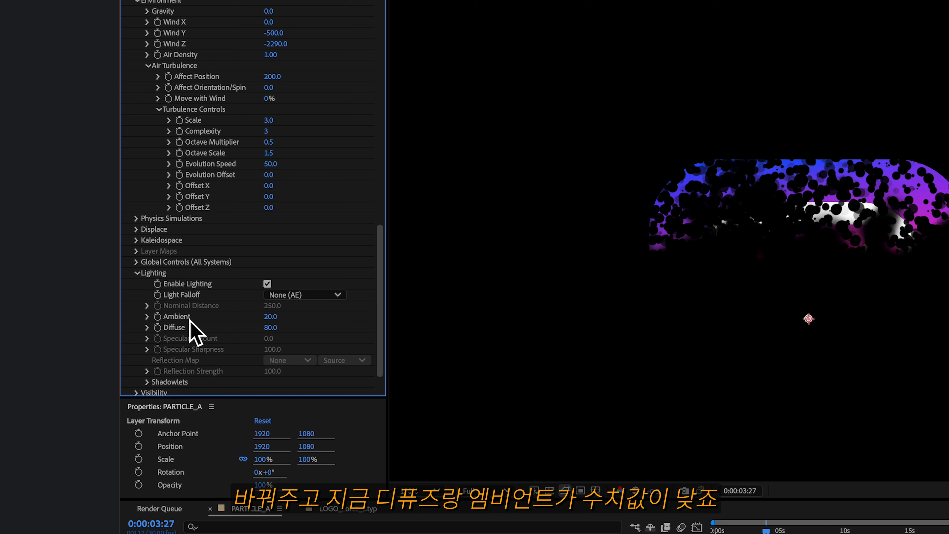
pyautogui.click(270, 328)
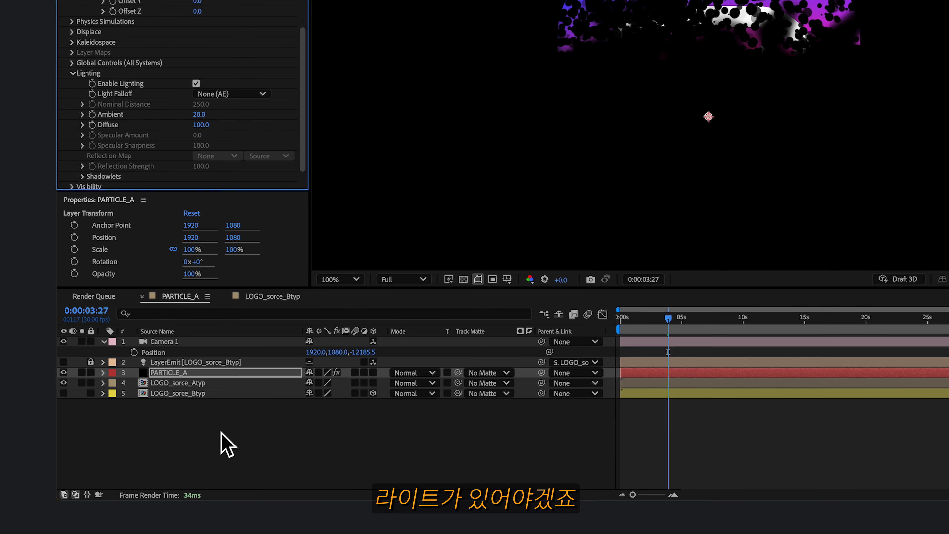
# - Add a white spot light with 150% intensity, a 97° cone angle, 100% cone feather and Smooth falloff
pyautogui.rightClick(223, 443)
pyautogui.moveTo(293, 335)
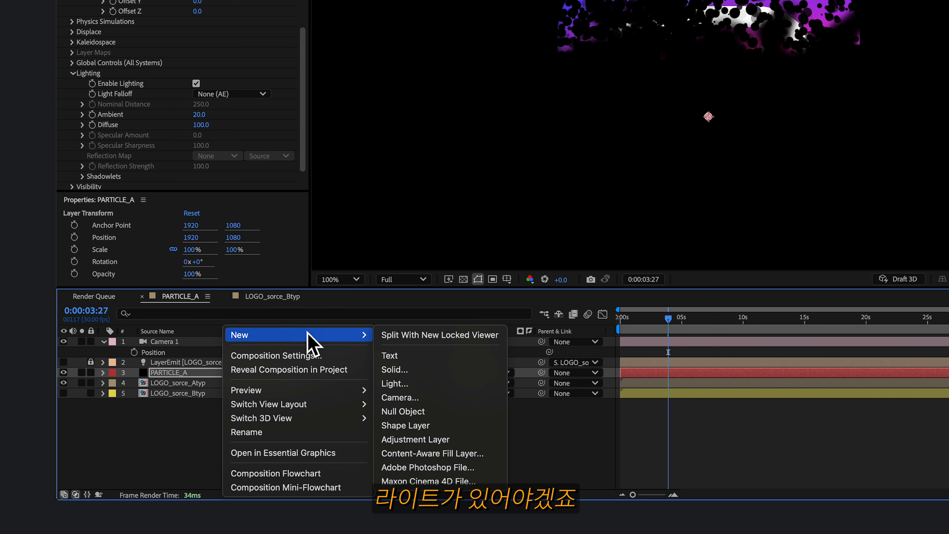
pyautogui.click(430, 387)
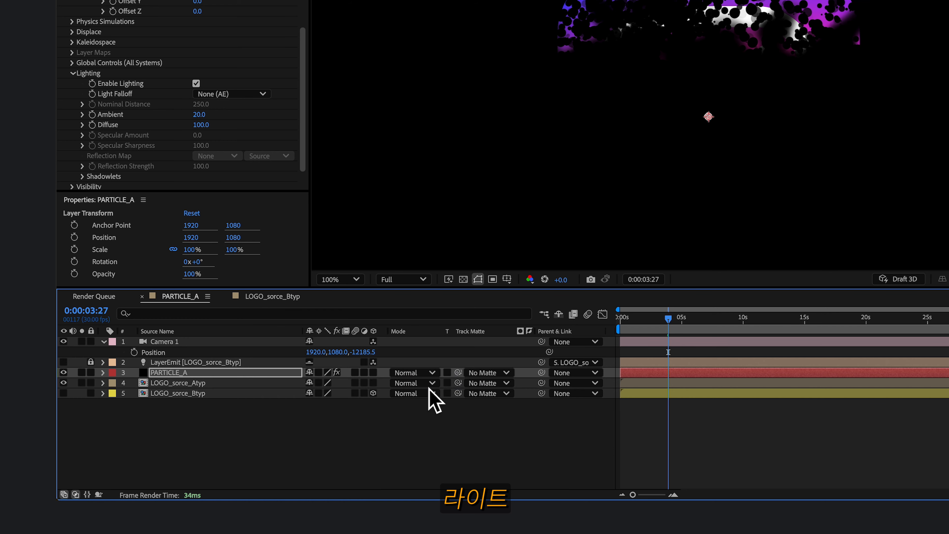
pyautogui.click(486, 199)
pyautogui.click(492, 220)
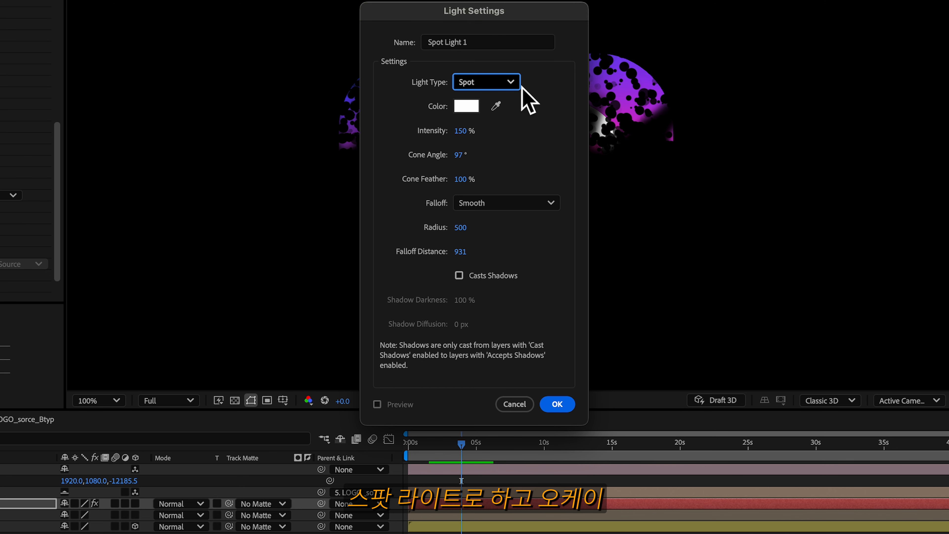
pyautogui.click(558, 403)
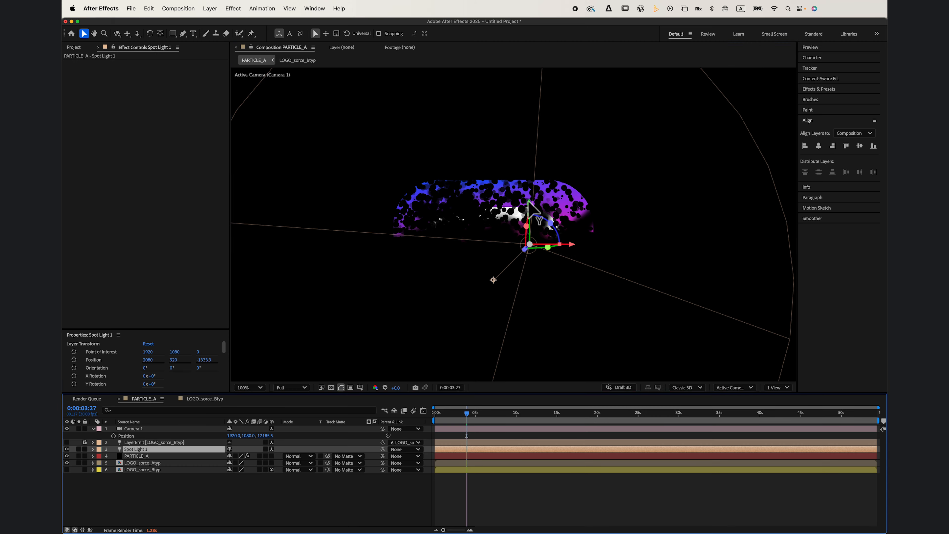
# - Raise the spot light above the logo to about Y 381, and in a four-view layout lower its point of interest to about Y 1285
pyautogui.moveTo(534, 193); pyautogui.dragTo(533, 72)
pyautogui.click(781, 390)
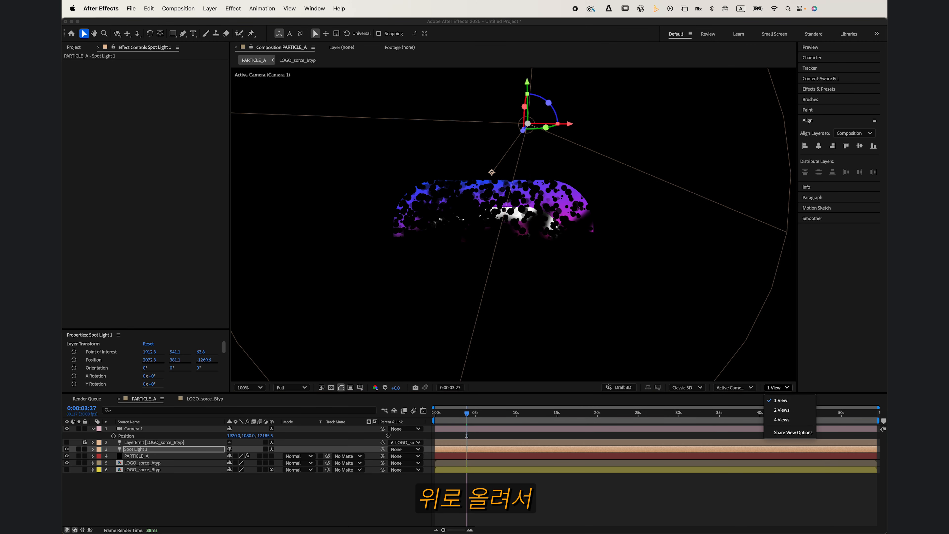
pyautogui.click(802, 427)
pyautogui.moveTo(374, 276); pyautogui.dragTo(376, 317)
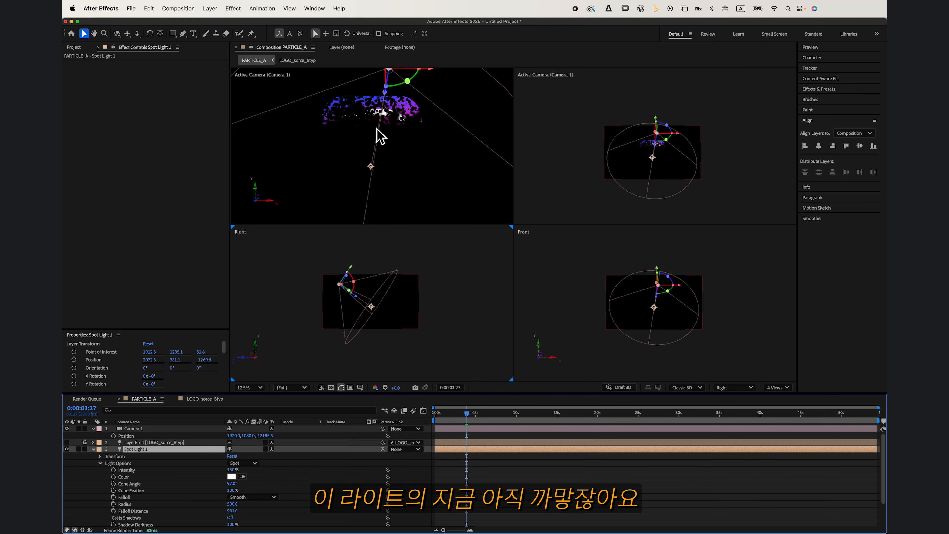
pyautogui.scroll(1, 351, 108)
pyautogui.moveTo(407, 116); pyautogui.dragTo(416, 173)
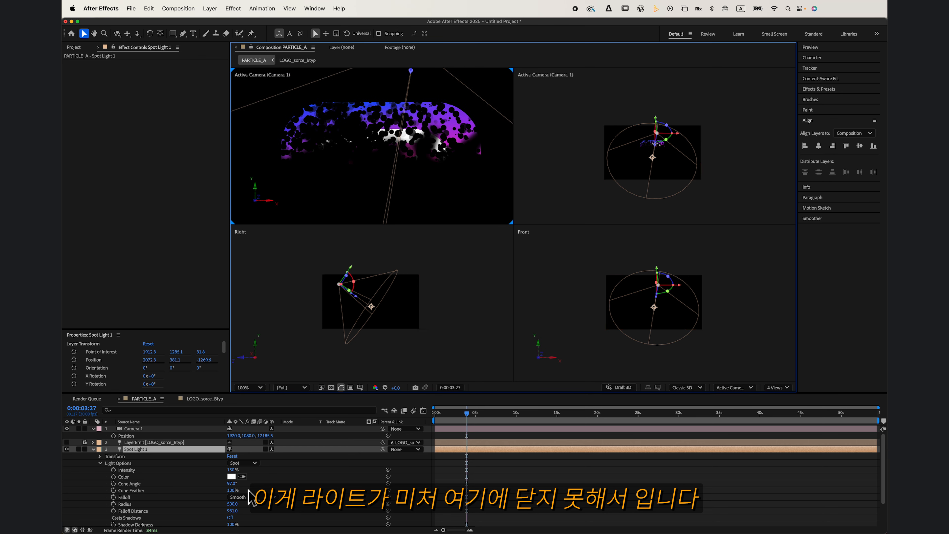
# - Raise the spot light's intensity to 947% and delete the LayerEmit [LOGO_sorce_Btyp] light layer
pyautogui.moveTo(233, 475); pyautogui.dragTo(395, 468)
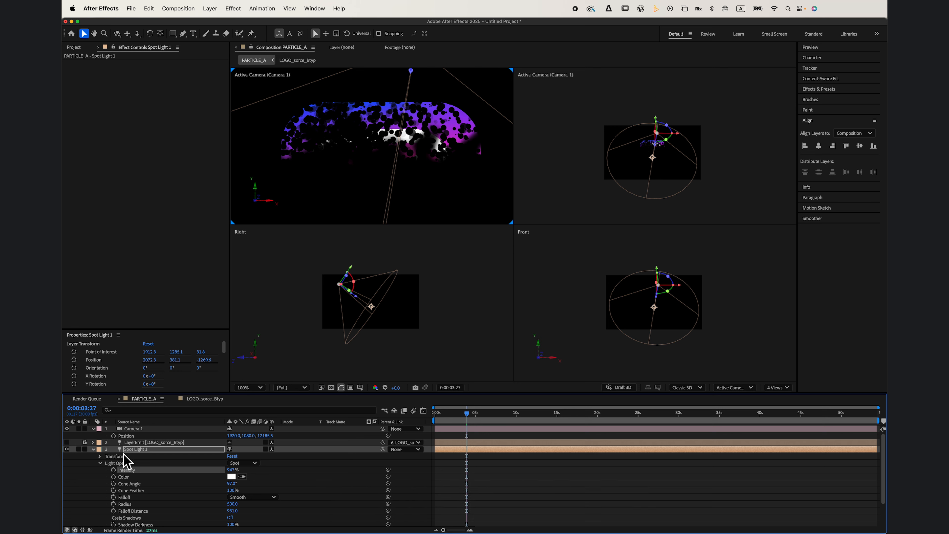
pyautogui.click(131, 452)
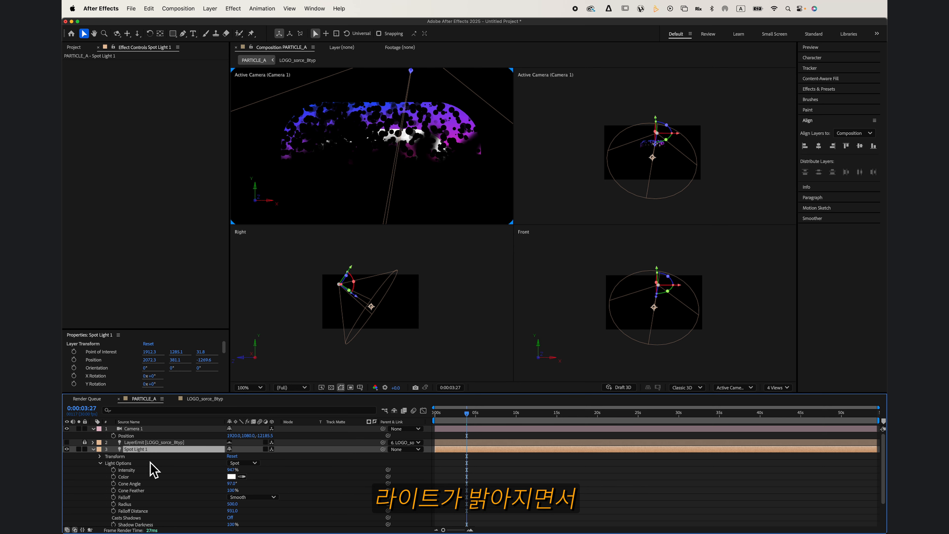
pyautogui.click(172, 442)
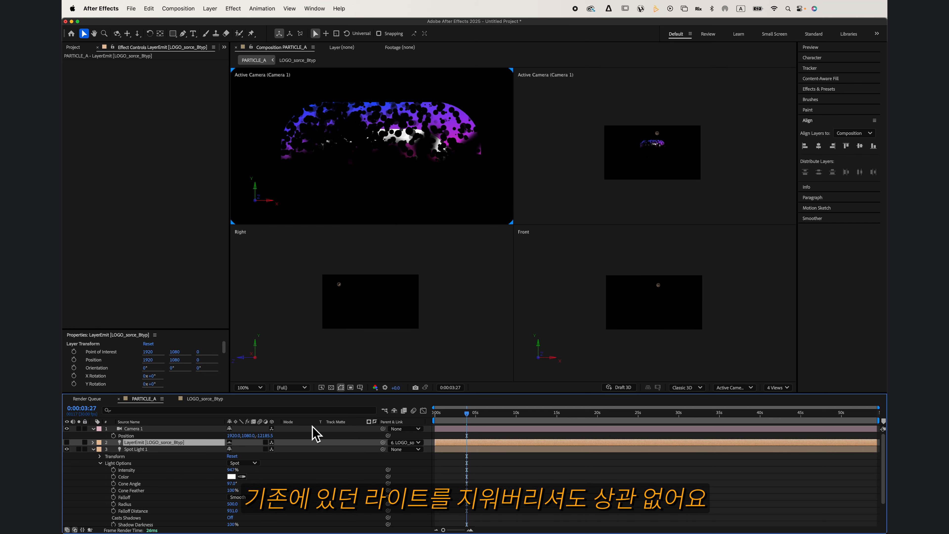
pyautogui.press('Delete')
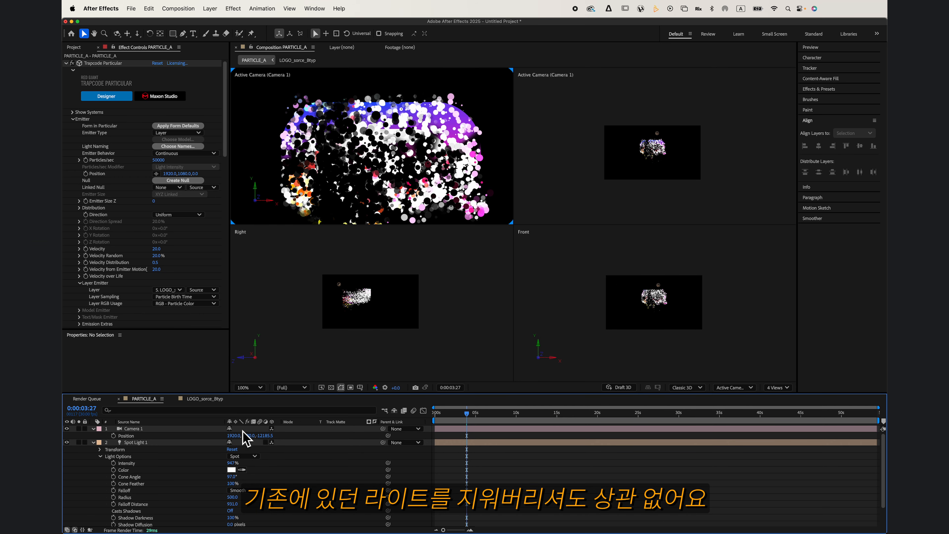
# - Set the intensity of Spot Light 1 to 300%
pyautogui.click(241, 442)
pyautogui.moveTo(233, 463); pyautogui.dragTo(159, 467)
pyautogui.moveTo(278, 345); pyautogui.dragTo(281, 351)
pyautogui.click(280, 347)
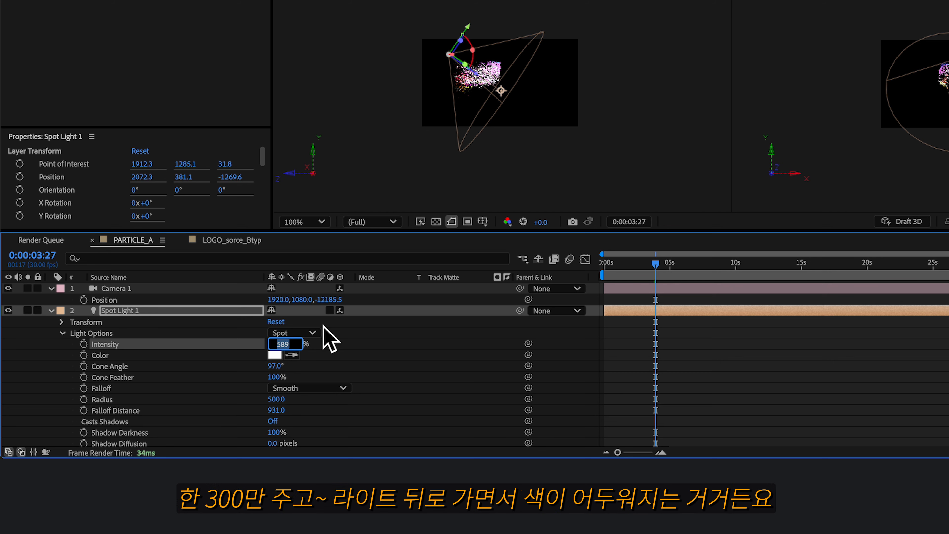
pyautogui.write('300')
pyautogui.press('Return')
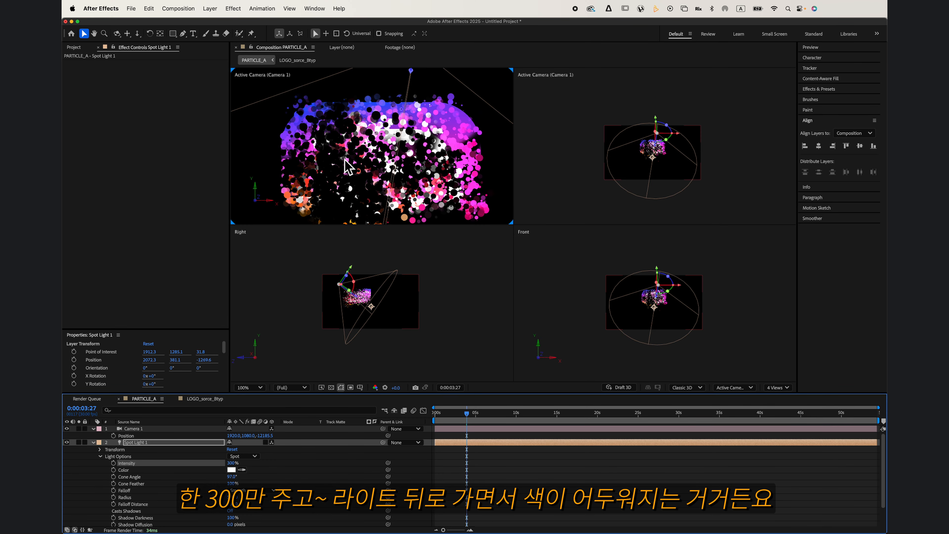
# - Move the spot light up and back toward the camera in the Right view, to about position 3279, -1930, -11087
pyautogui.moveTo(356, 296); pyautogui.dragTo(298, 266)
pyautogui.moveTo(300, 230); pyautogui.dragTo(291, 261)
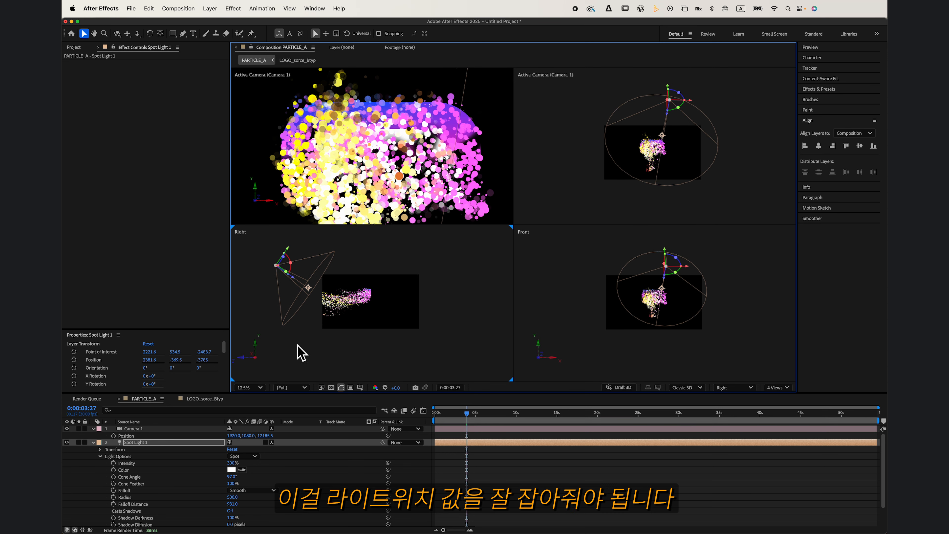
pyautogui.click(139, 429)
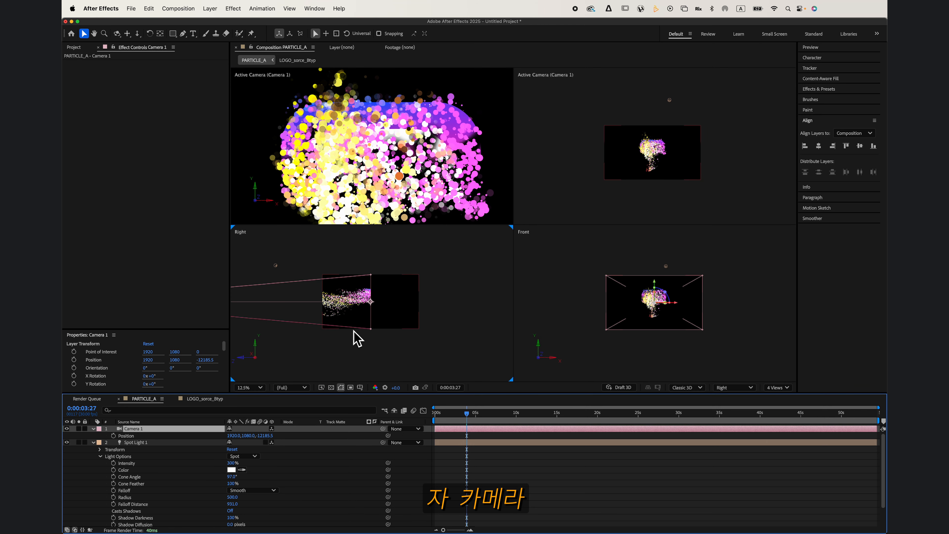
pyautogui.scroll(-2, 353, 331)
pyautogui.scroll(1, 311, 309)
pyautogui.press('space')
pyautogui.moveTo(299, 325); pyautogui.dragTo(386, 333)
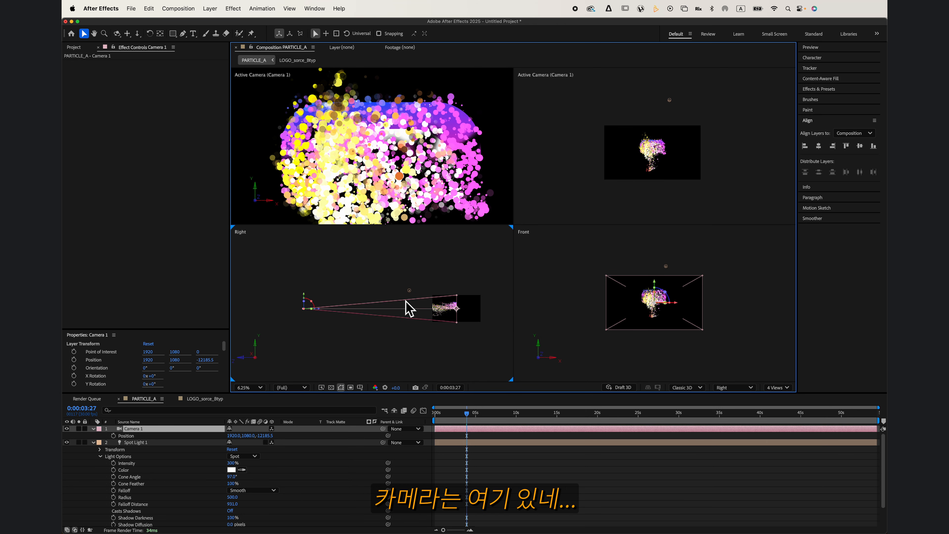
pyautogui.click(142, 443)
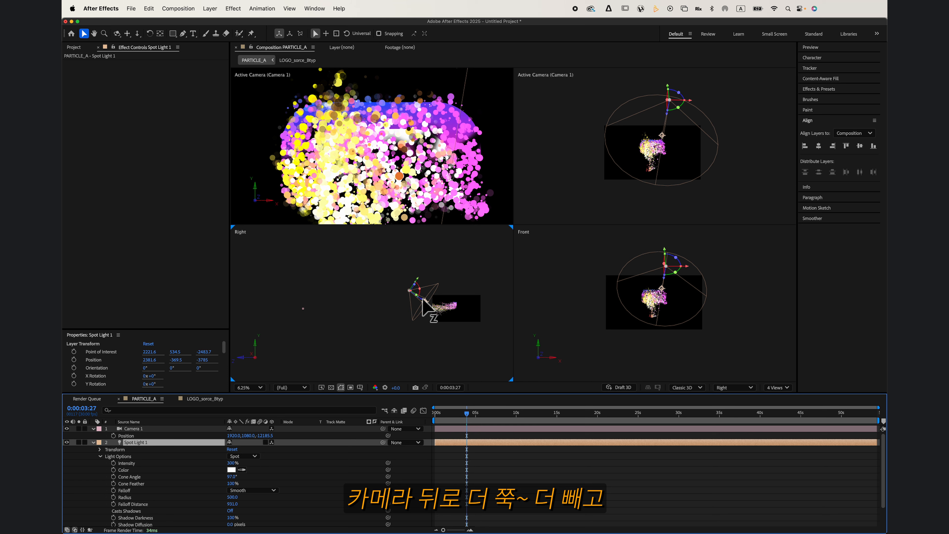
pyautogui.moveTo(423, 301); pyautogui.dragTo(356, 297)
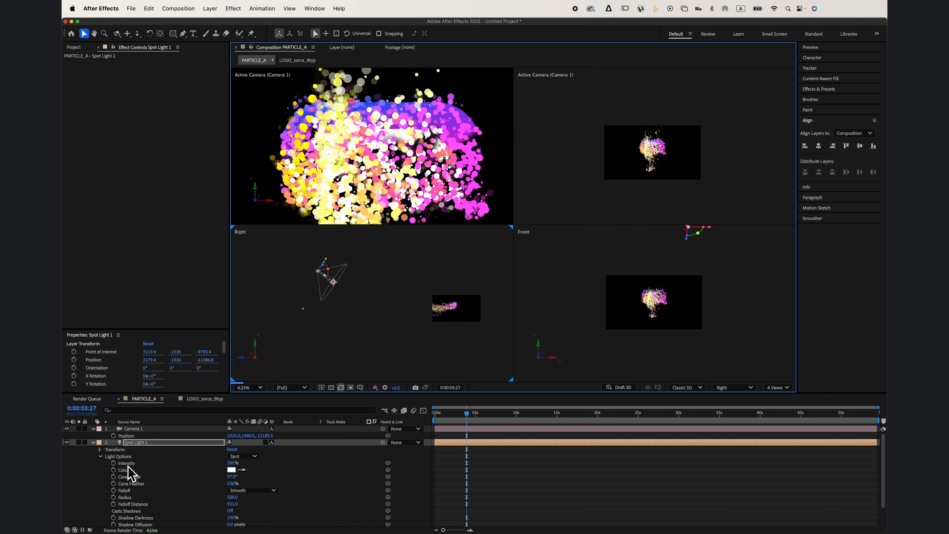
# - Lower the spot light's intensity to 100% in its light settings
pyautogui.doubleClick(123, 443)
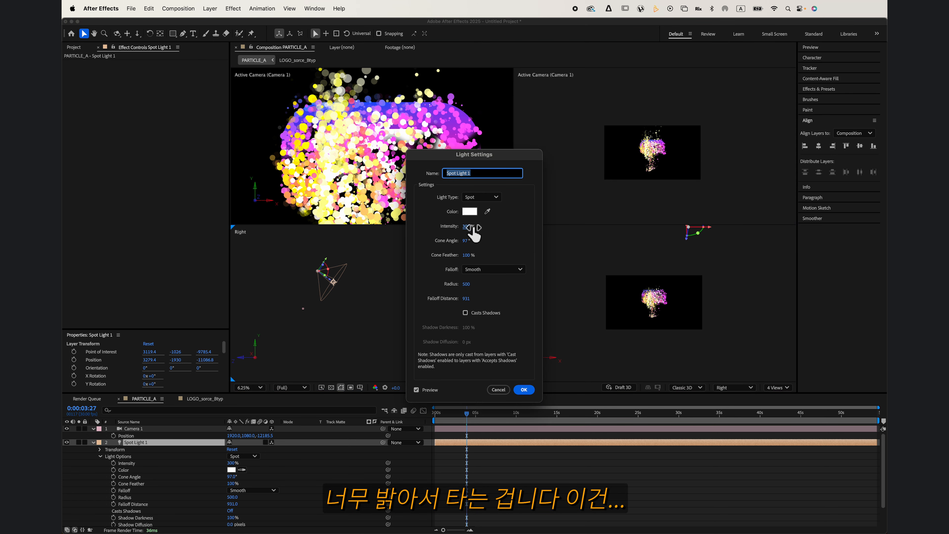
pyautogui.click(470, 227)
pyautogui.press('Return')
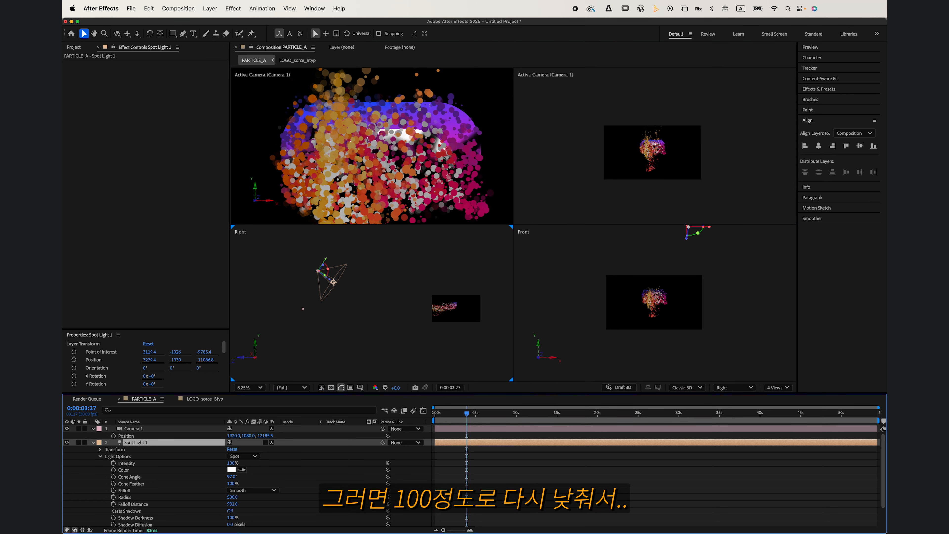
# - Return to a single composition view and set Spot Light 1's intensity to 150%, scrubbing to about 3 seconds to check it
pyautogui.click(776, 389)
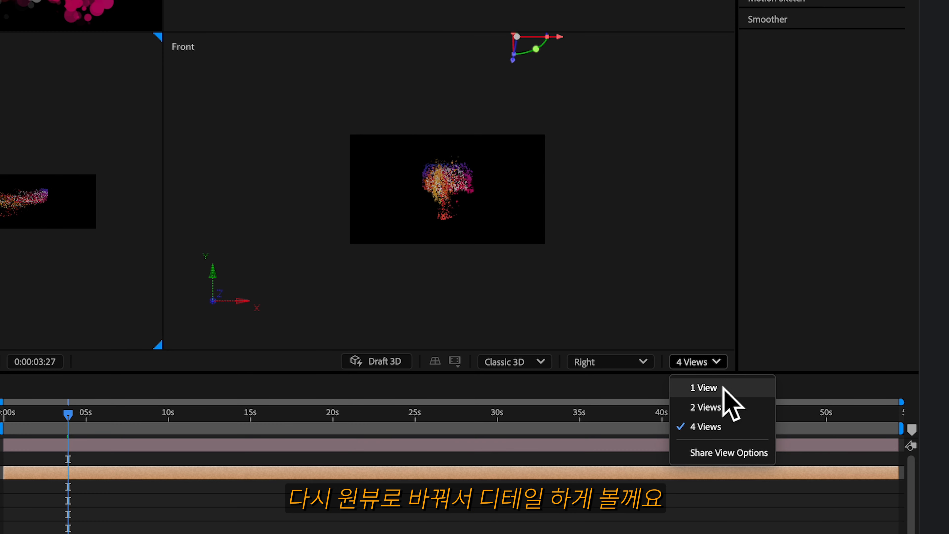
pyautogui.click(785, 399)
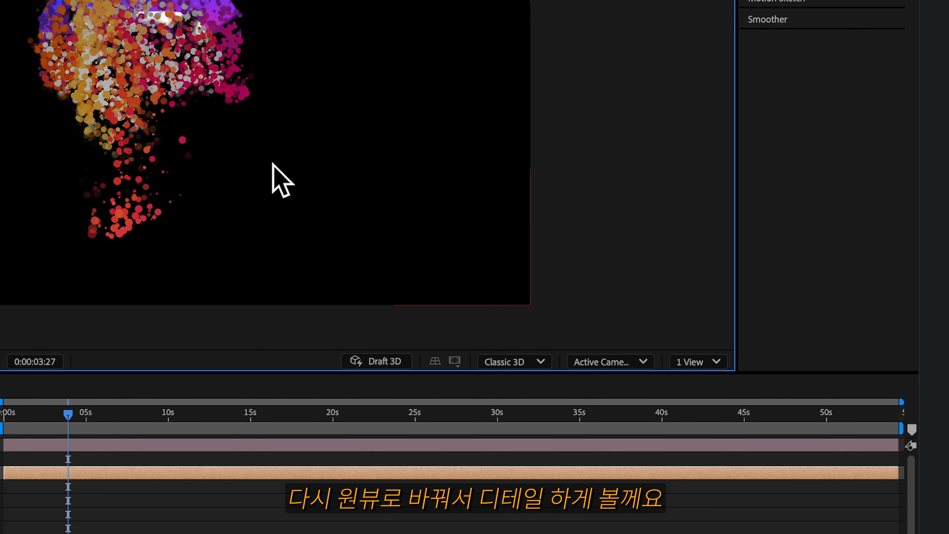
pyautogui.scroll(1, 272, 163)
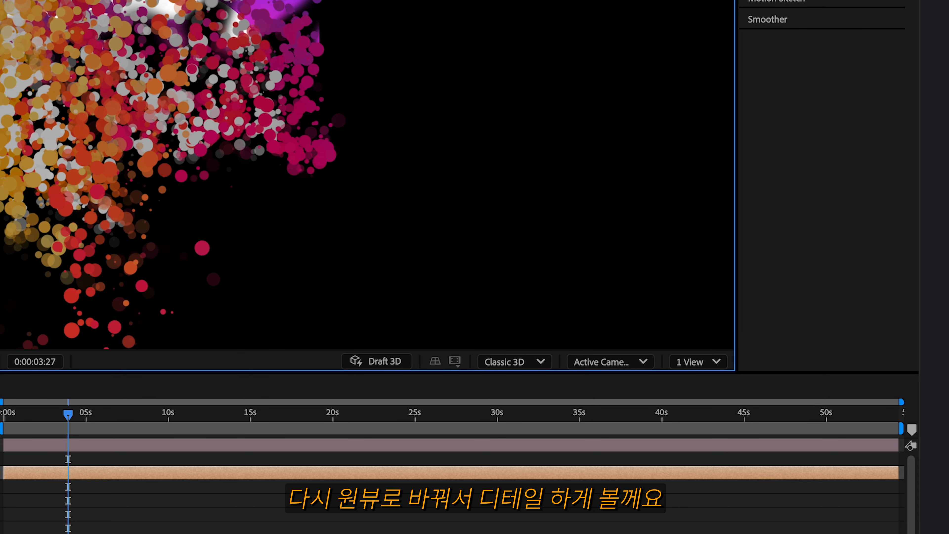
pyautogui.doubleClick(213, 442)
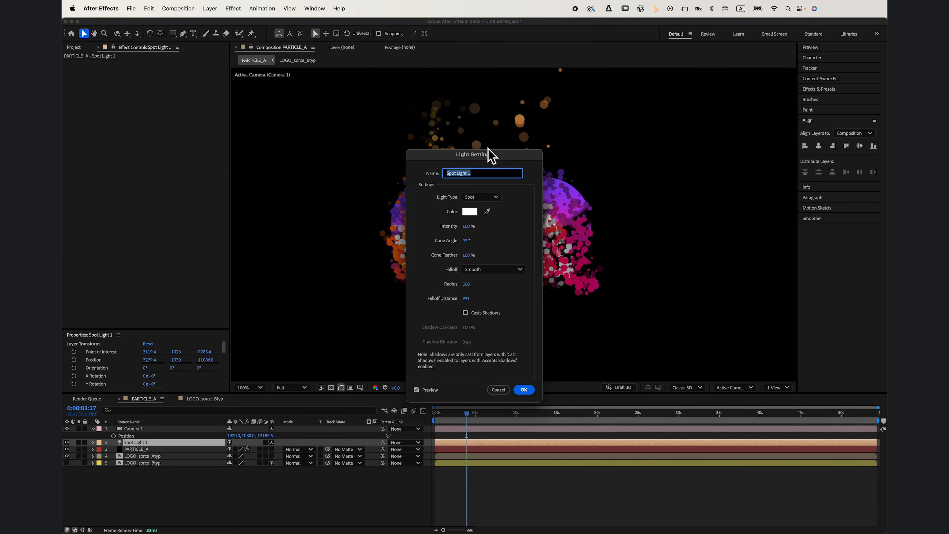
pyautogui.moveTo(488, 148); pyautogui.dragTo(308, 131)
pyautogui.click(288, 203)
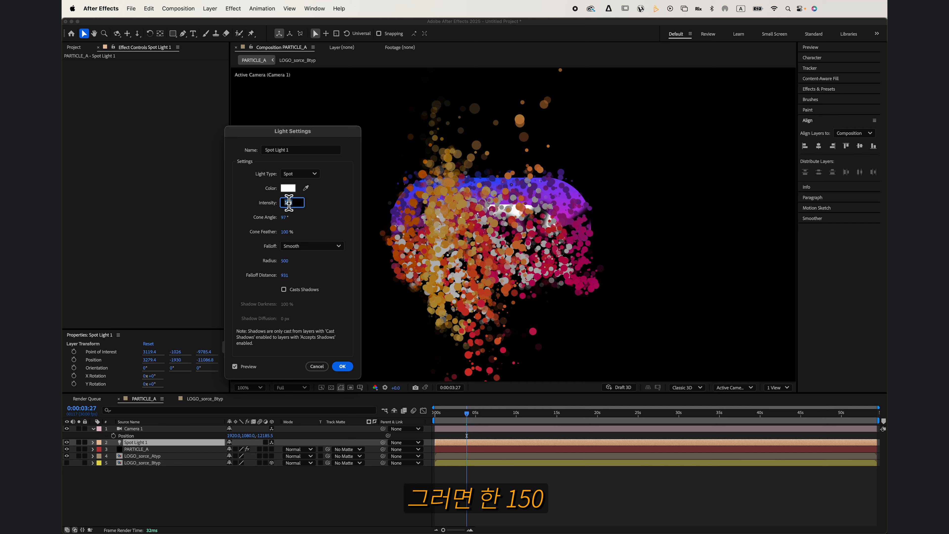
pyautogui.press('Return')
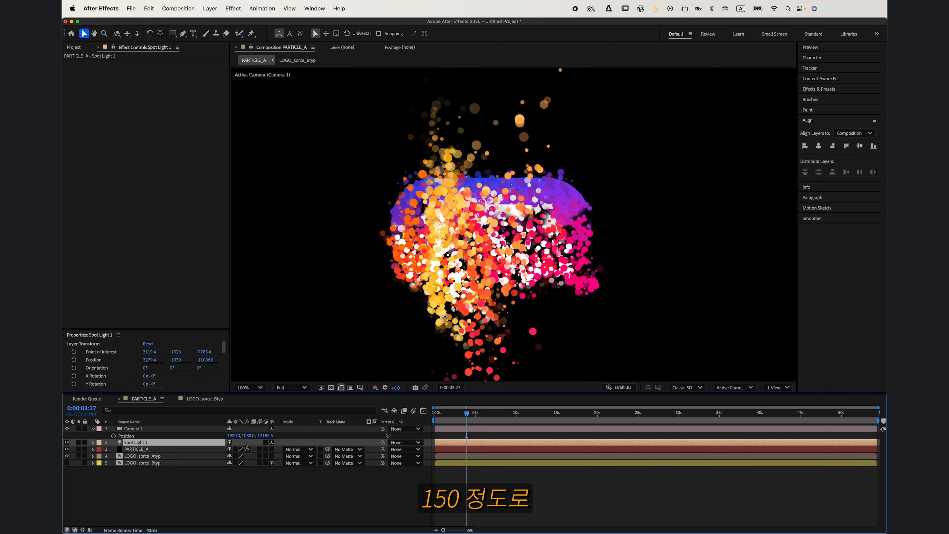
pyautogui.moveTo(458, 421); pyautogui.dragTo(461, 425)
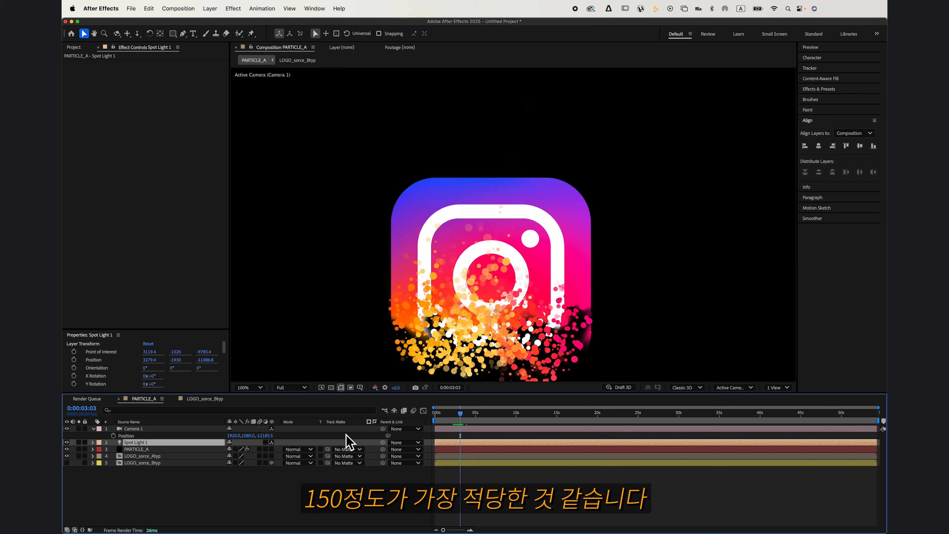
# - Set Ambient to 50 in PARTICLE_A's Lighting settings and scrub to 0:00:02:27 to check the brightness
pyautogui.click(140, 450)
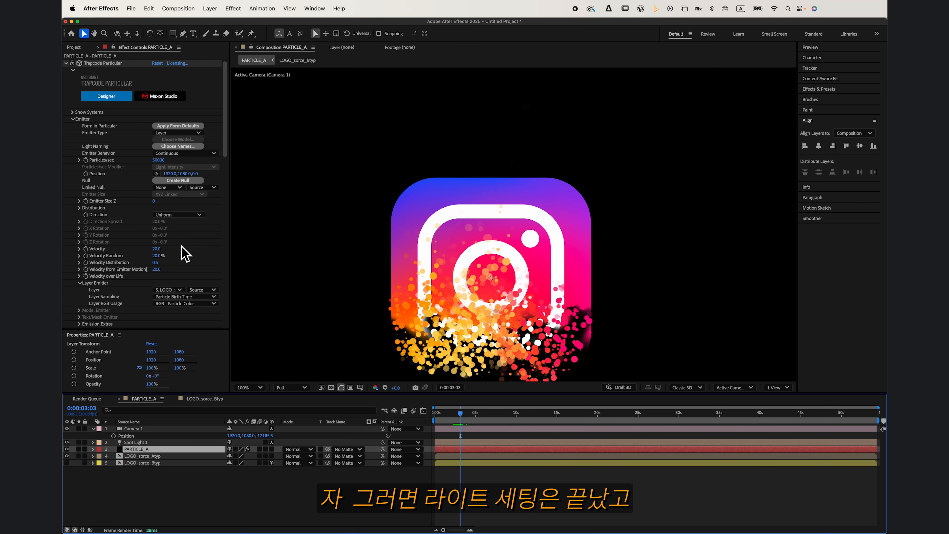
pyautogui.scroll(-12, 183, 254)
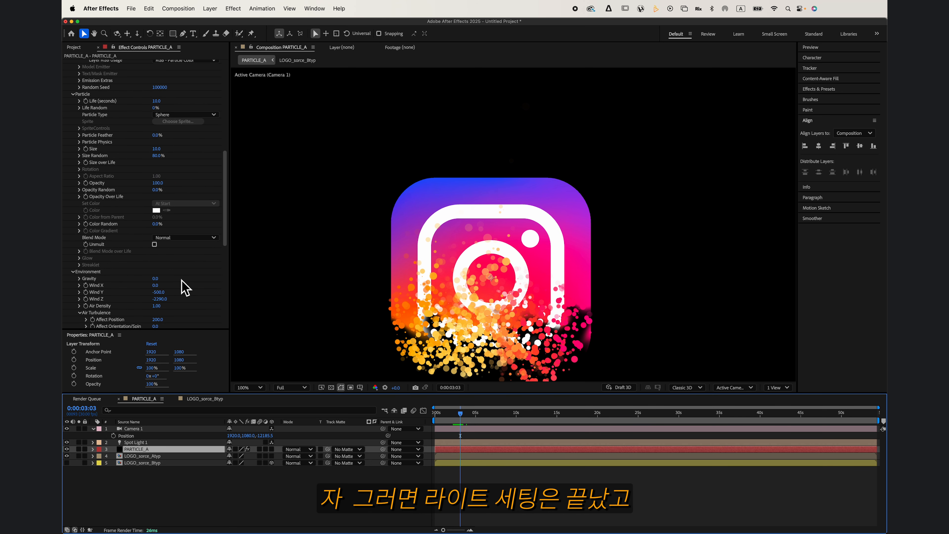
pyautogui.scroll(-10, 183, 287)
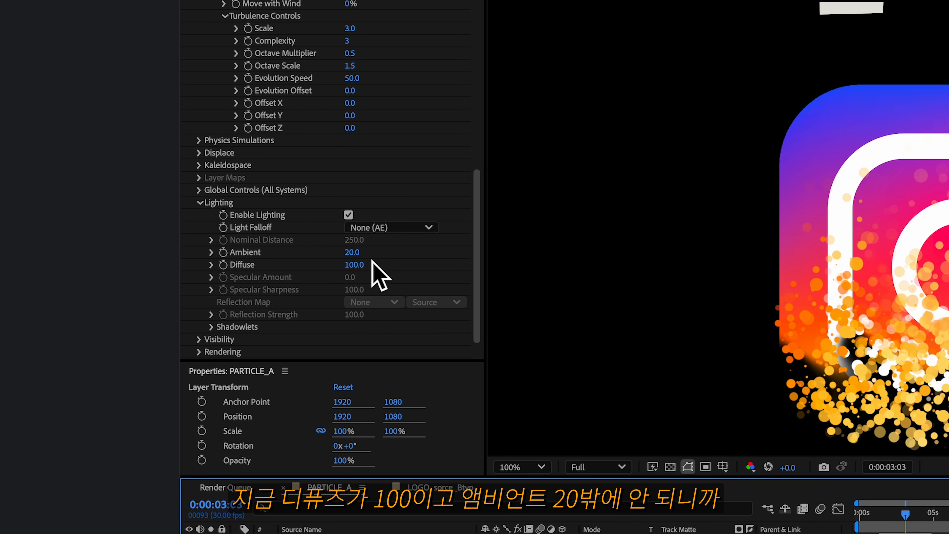
pyautogui.click(352, 254)
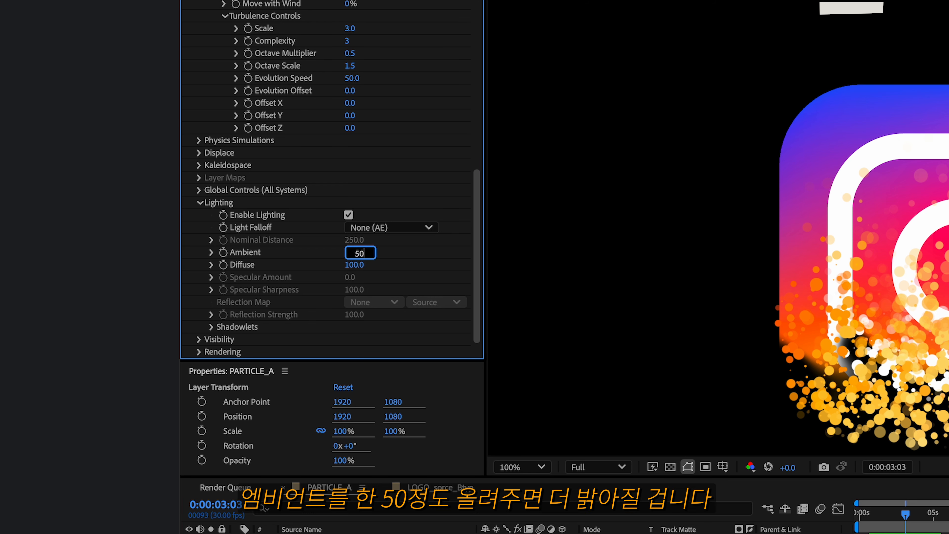
pyautogui.press('Return')
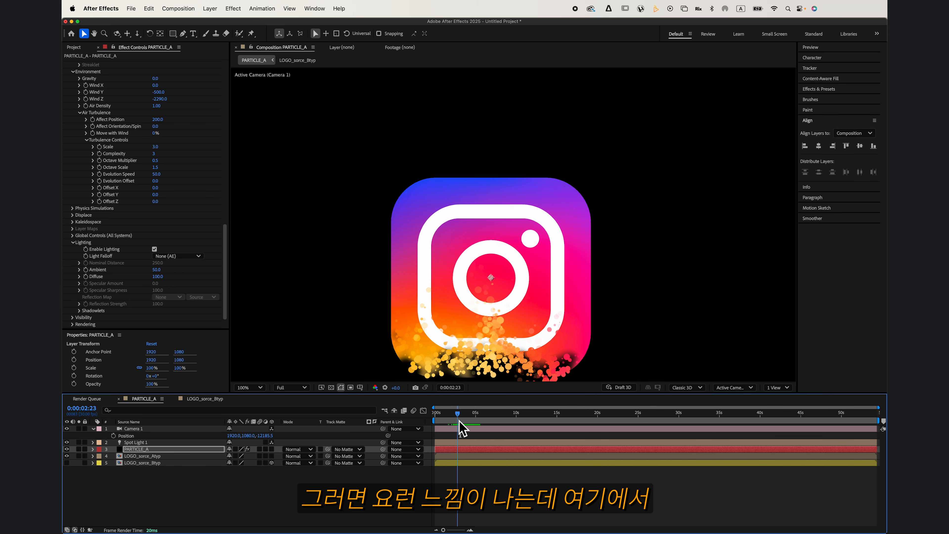
pyautogui.moveTo(459, 421); pyautogui.dragTo(458, 421)
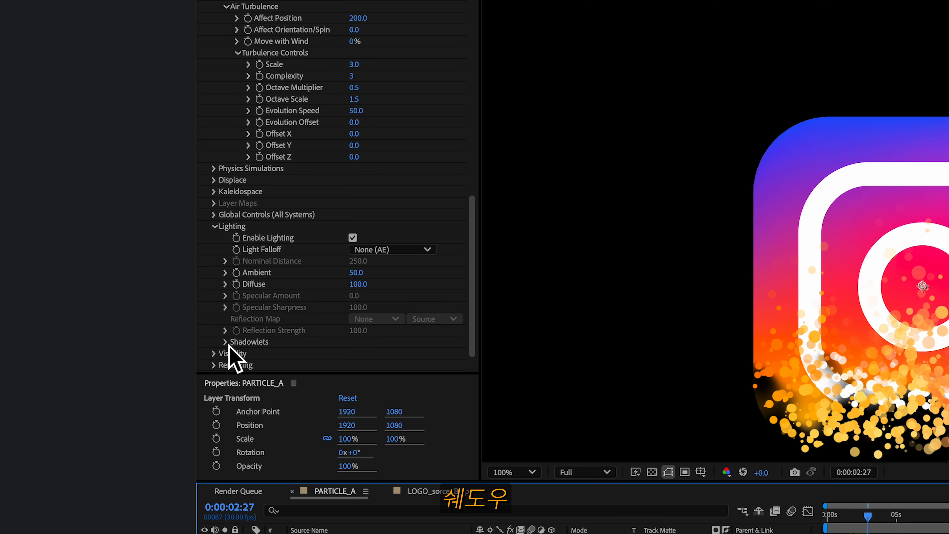
# - Enable Shadowlets in PARTICLE_A's Lighting settings and inspect the particle shading up close
pyautogui.click(80, 311)
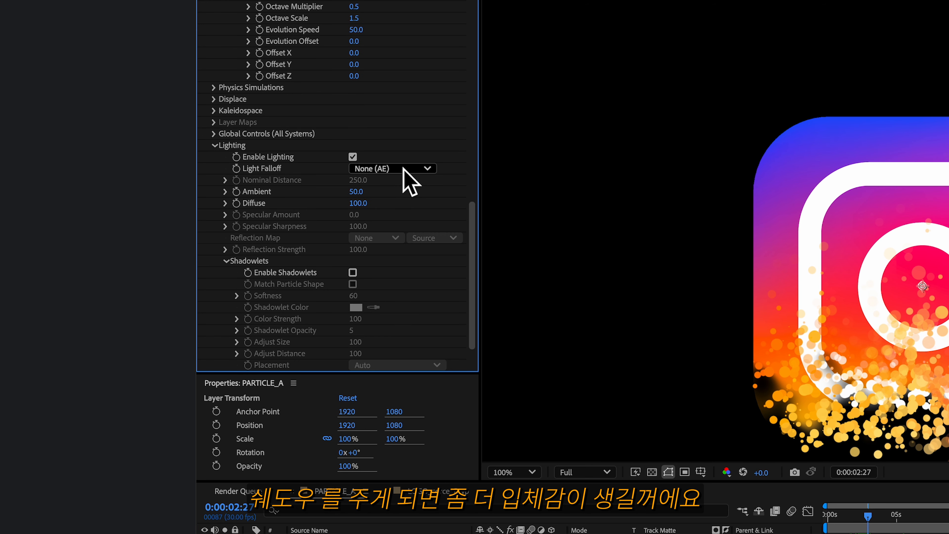
pyautogui.click(353, 273)
pyautogui.scroll(2, 948, 264)
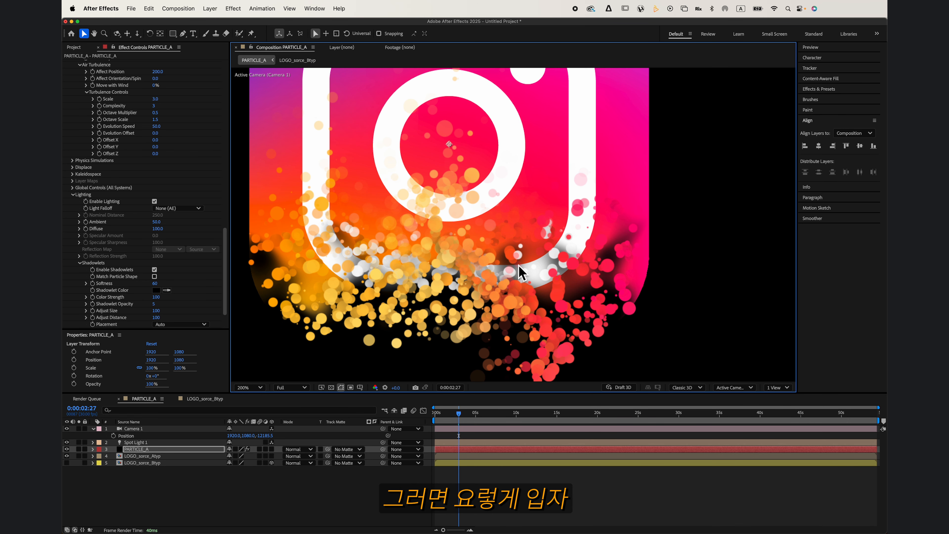
# - Toggle PARTICLE_A's Shadowlets off and on to compare the particle shading up close at 0:00:02:27
pyautogui.scroll(2, 518, 264)
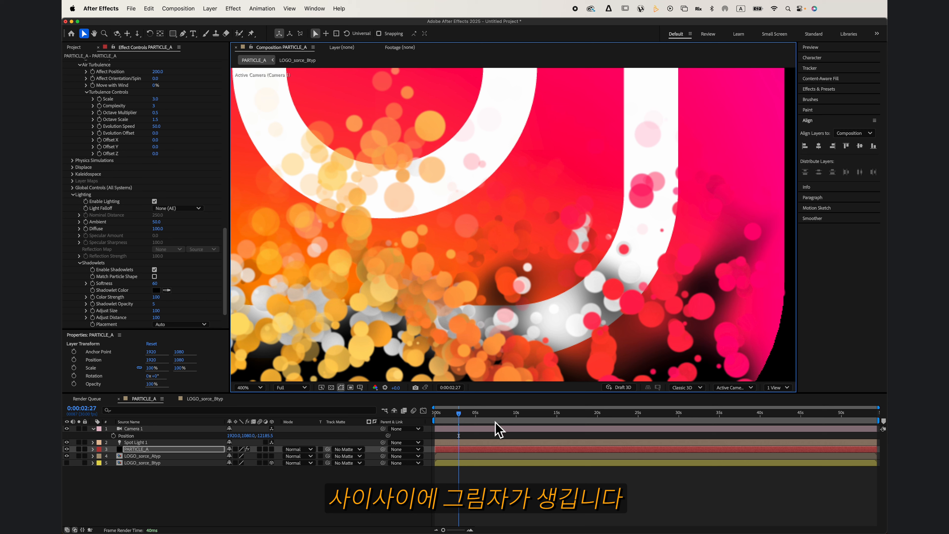
pyautogui.click(155, 270)
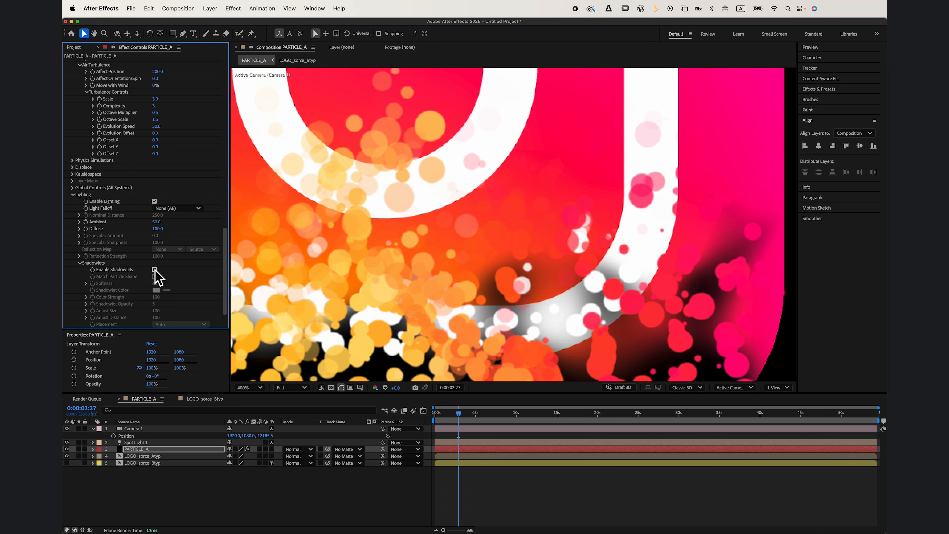
pyautogui.click(155, 269)
pyautogui.click(155, 269)
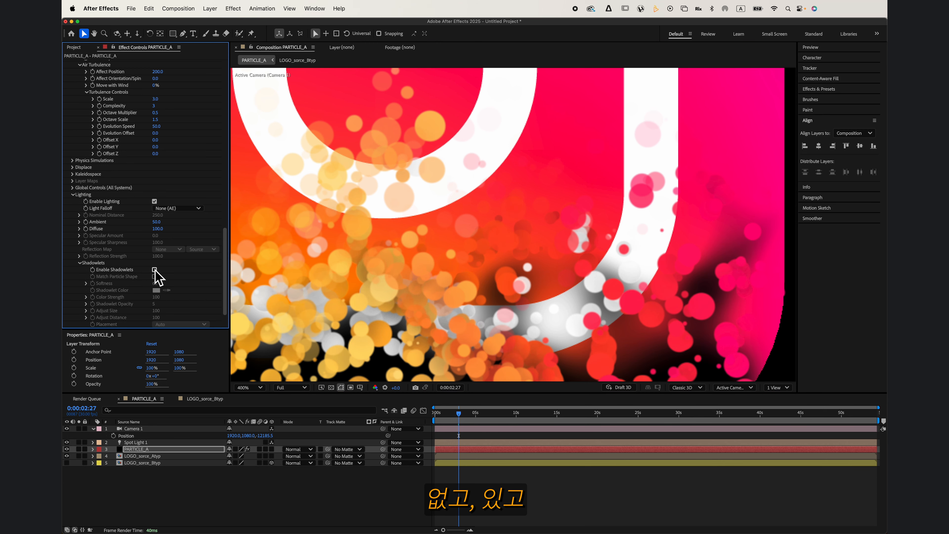
pyautogui.click(154, 270)
pyautogui.click(154, 269)
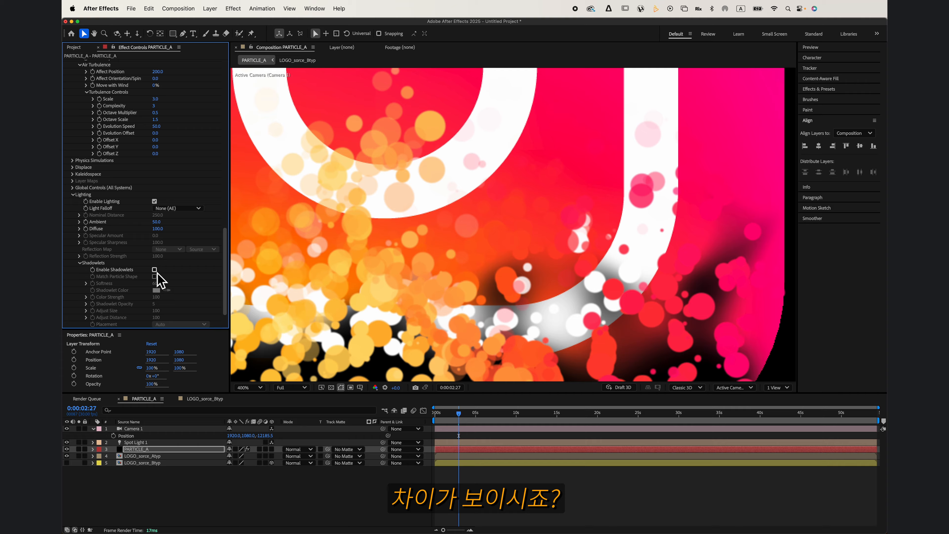
pyautogui.click(155, 270)
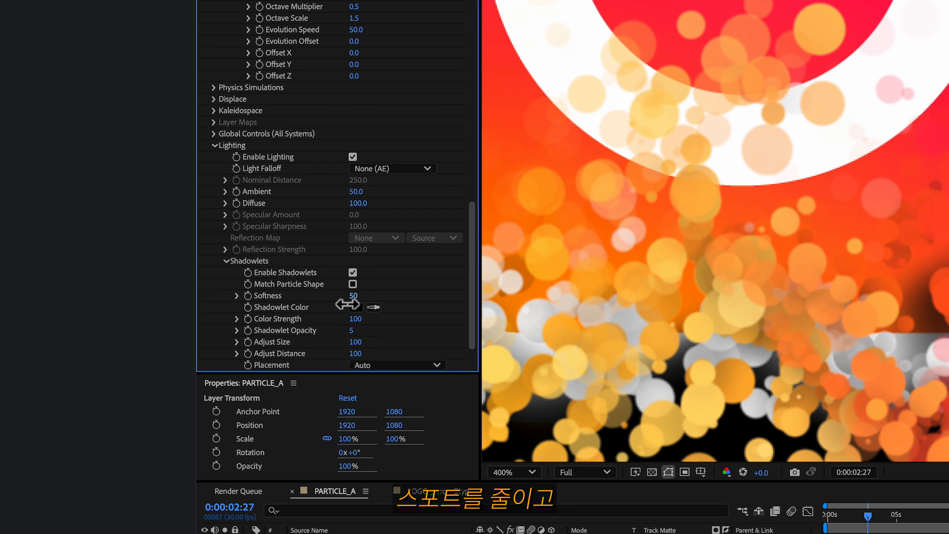
# - Set the Shadowlets Softness to 30 and Shadowlet Opacity to 6, and preview the shading around 3 seconds
pyautogui.moveTo(347, 304); pyautogui.dragTo(364, 330)
pyautogui.scroll(-1, 347, 321)
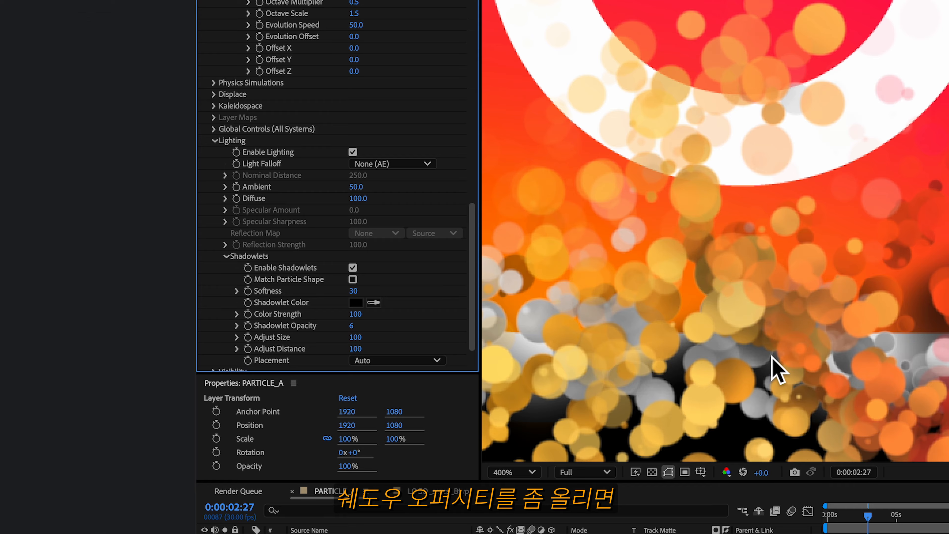
pyautogui.scroll(-3, 771, 358)
pyautogui.scroll(1, 807, 345)
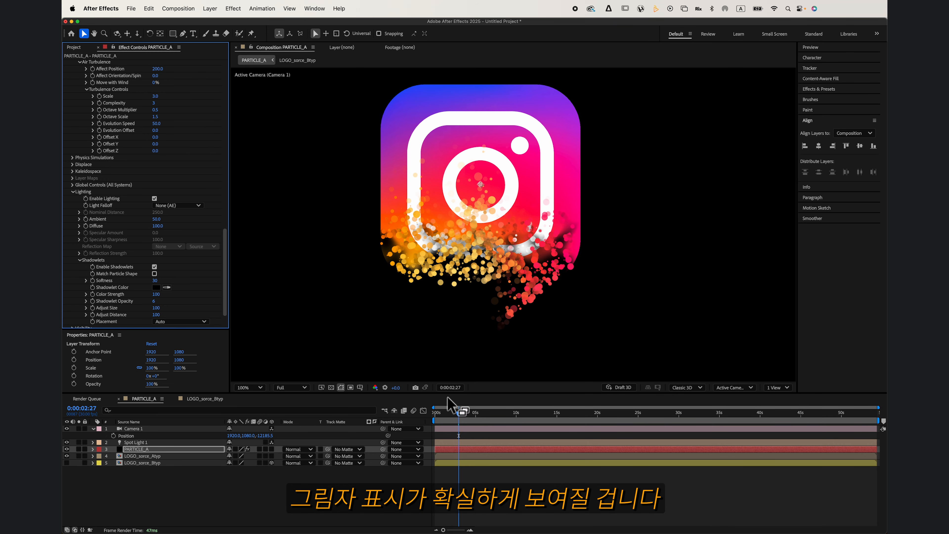
pyautogui.press('space')
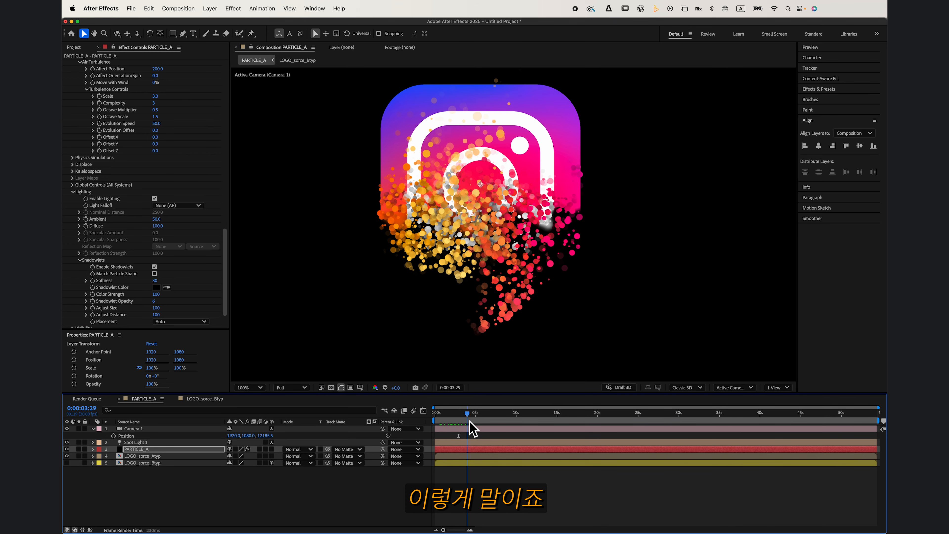
pyautogui.moveTo(470, 421); pyautogui.dragTo(460, 425)
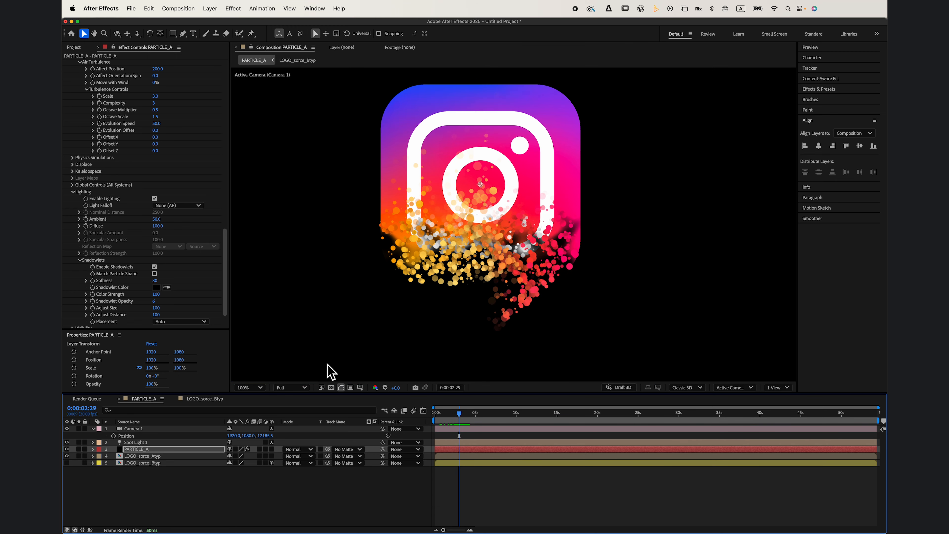
# - Set PARTICLE_A's emitter Particles/sec to 500000 and scrub to 0:00:03:15 to check the particle density
pyautogui.scroll(15, 228, 264)
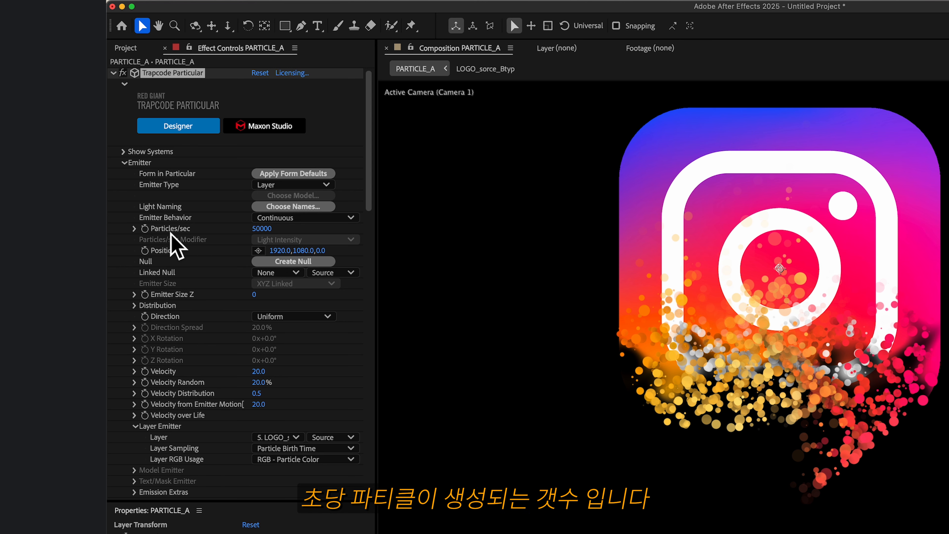
pyautogui.click(264, 228)
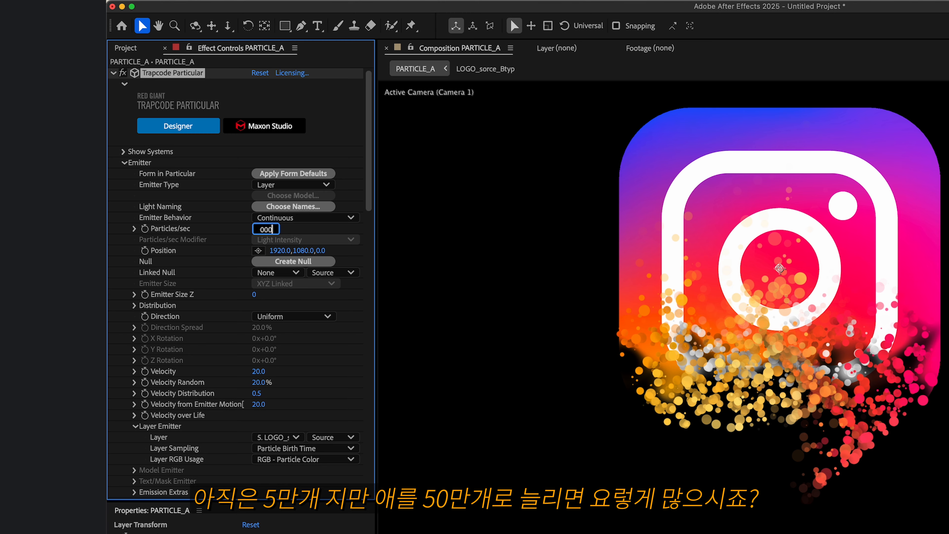
pyautogui.write('500000')
pyautogui.press('Return')
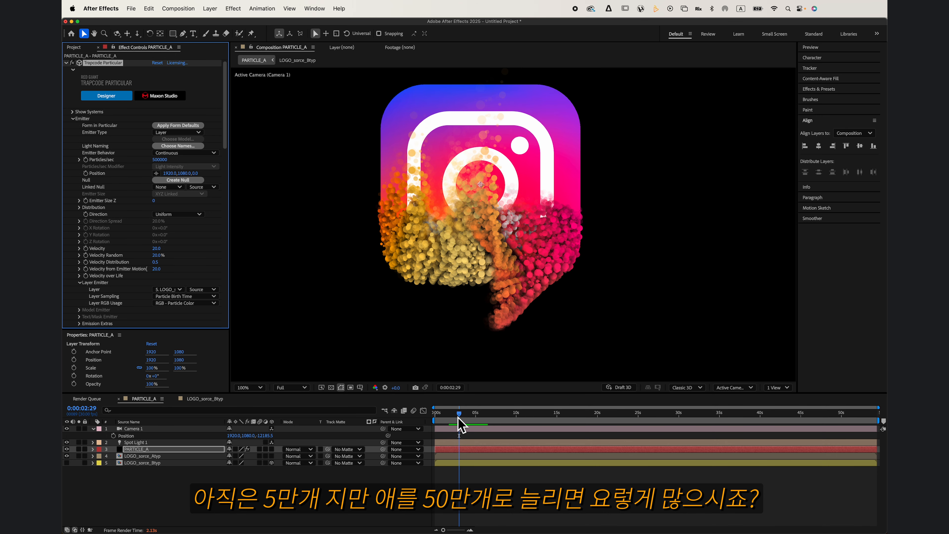
pyautogui.moveTo(458, 416); pyautogui.dragTo(462, 416)
# - Lower Particles/sec to 100000 and scrub back to 0:00:02:24 to check the density
pyautogui.click(160, 159)
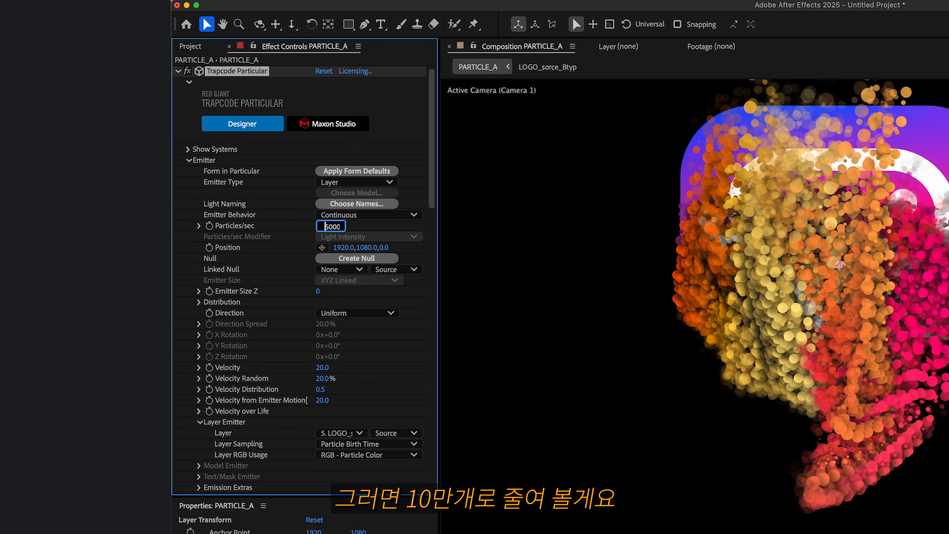
pyautogui.write('1')
pyautogui.press('Return')
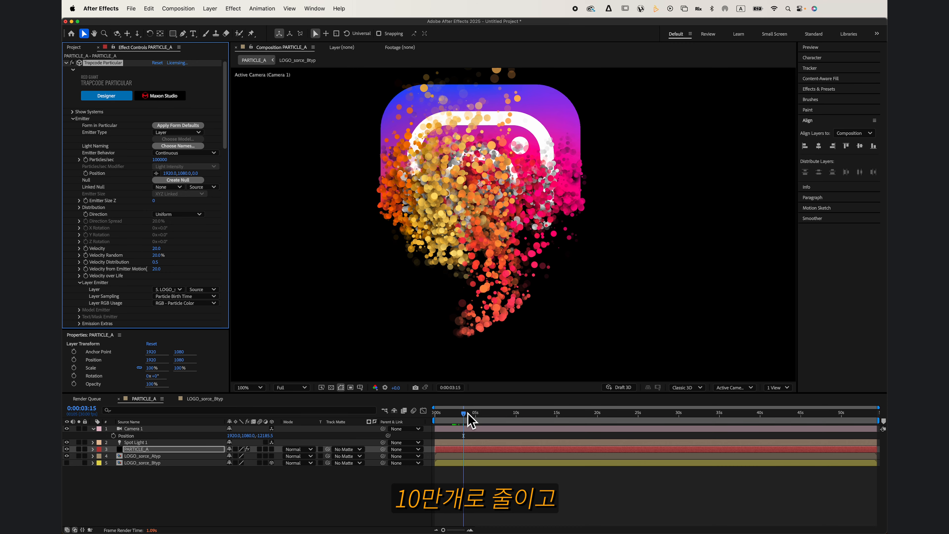
pyautogui.moveTo(456, 414); pyautogui.dragTo(458, 417)
# - Raise Particles/sec to 200000 and scrub through the logo dispersal
pyautogui.click(160, 160)
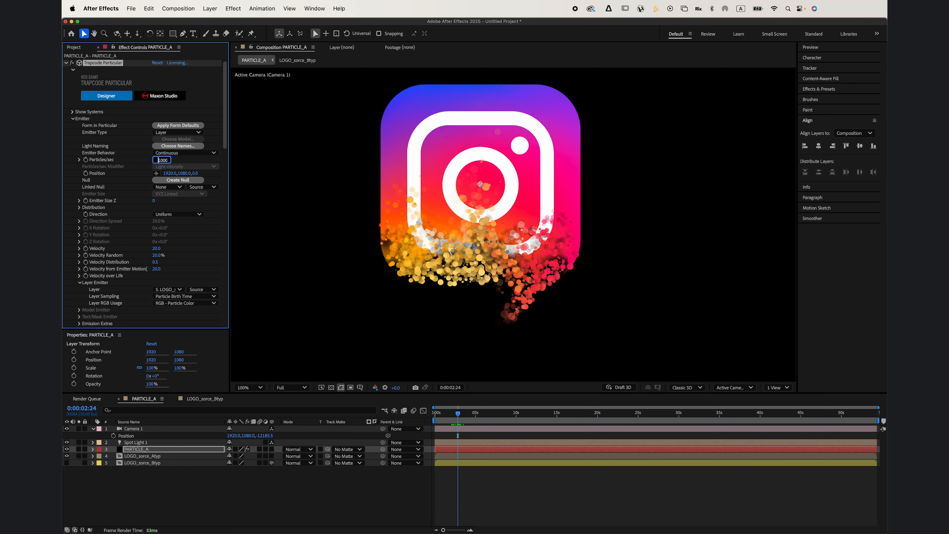
pyautogui.write('200000')
pyautogui.press('Return')
pyautogui.moveTo(452, 413); pyautogui.dragTo(463, 425)
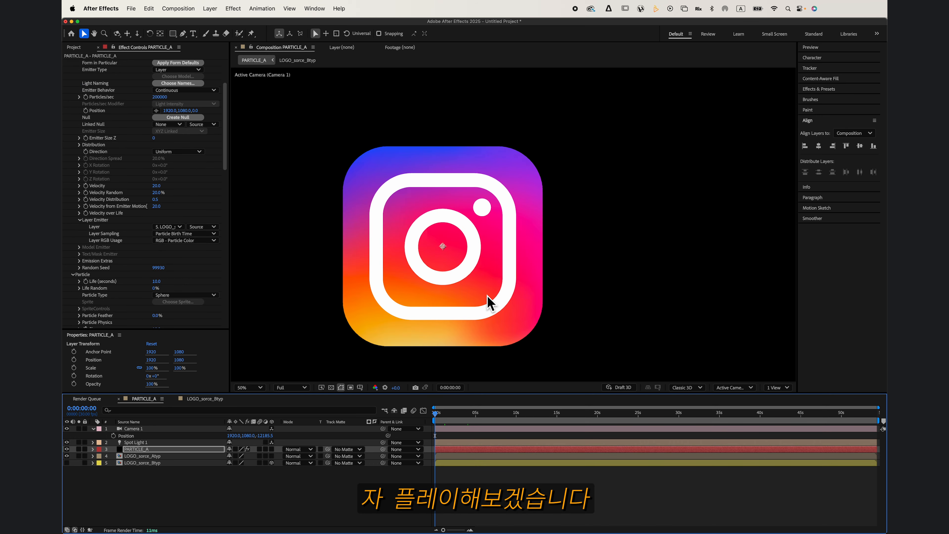
# - Play the dispersal from the start and end the PARTICLE_A work area at about 0:00:06:22
pyautogui.scroll(-1, 487, 296)
pyautogui.scroll(1, 488, 297)
pyautogui.press('space')
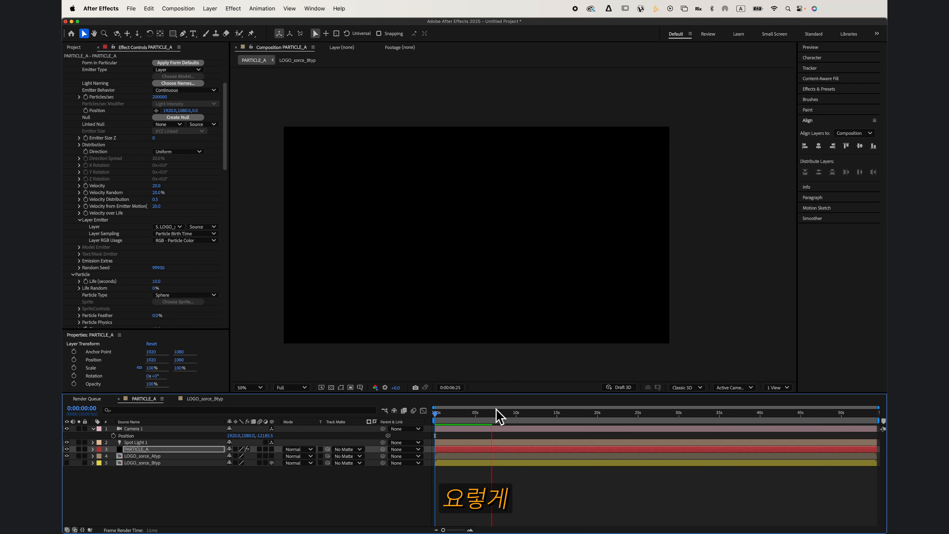
pyautogui.click(491, 417)
pyautogui.moveTo(489, 417); pyautogui.dragTo(491, 417)
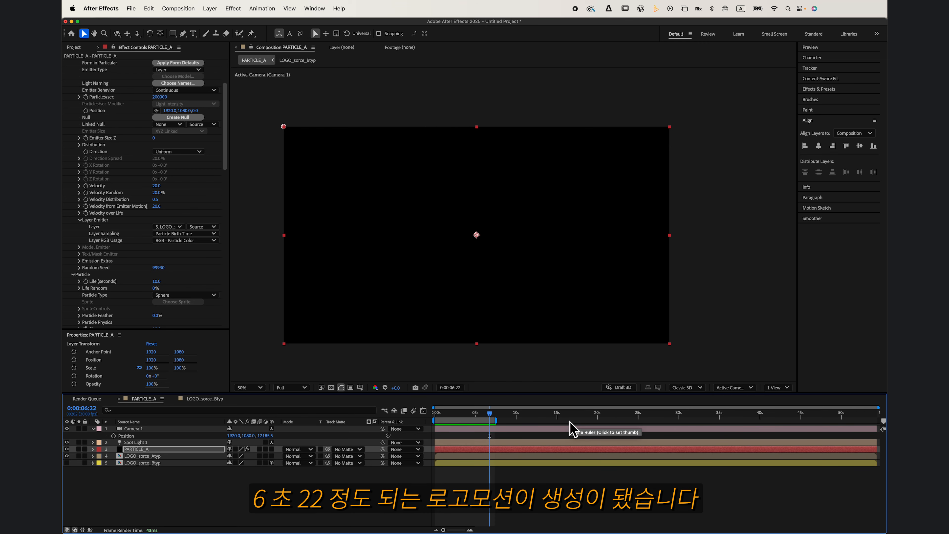
pyautogui.press('space')
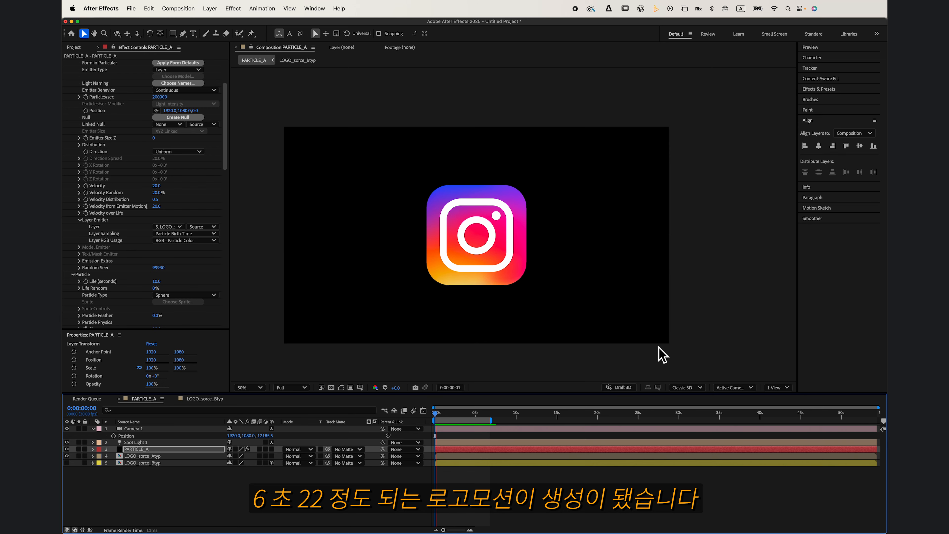
# - Reduce PARTICLE_A's particle Size while viewing the dispersal up close at 0:00:03:12
pyautogui.click(463, 414)
pyautogui.scroll(2, 429, 319)
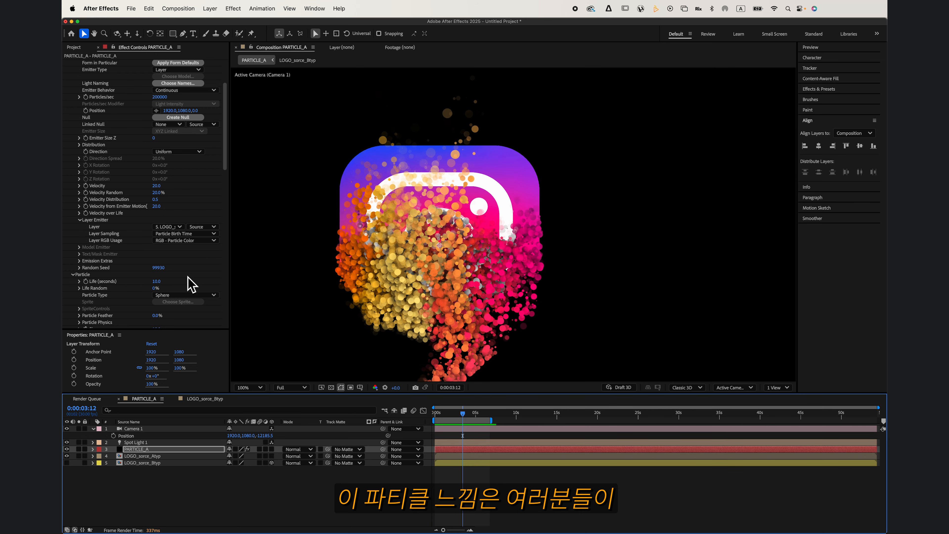
pyautogui.scroll(-1, 202, 215)
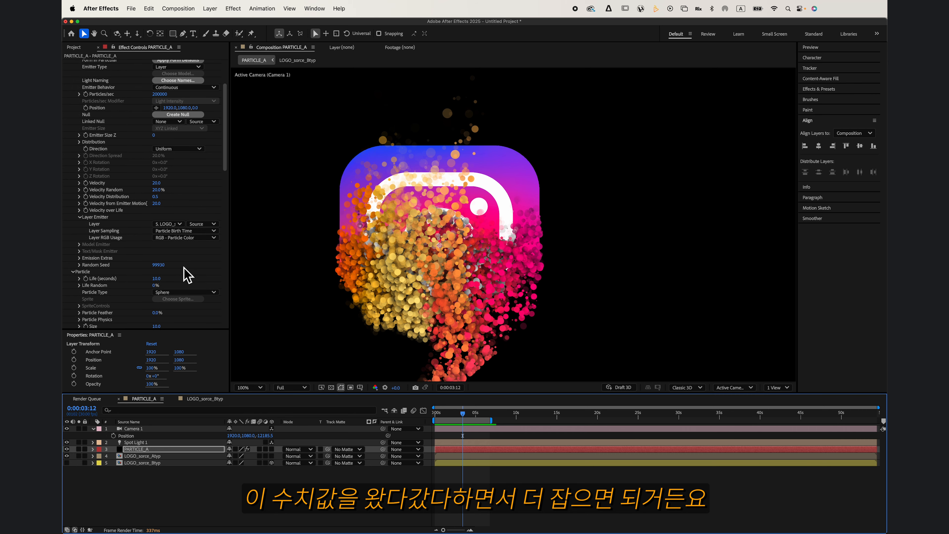
pyautogui.scroll(-5, 186, 273)
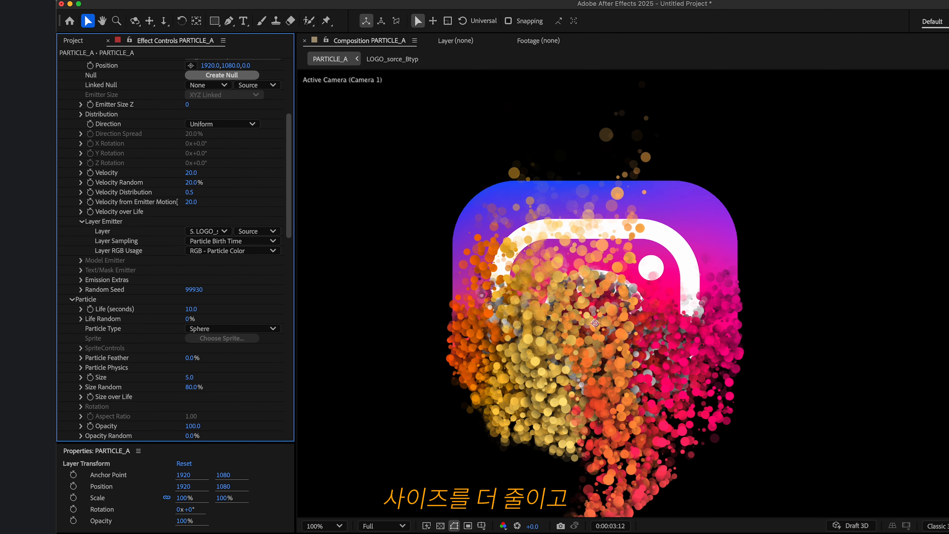
# - Set Particles/sec to 400000 and play the sand-like dispersal from the start
pyautogui.scroll(10, 237, 390)
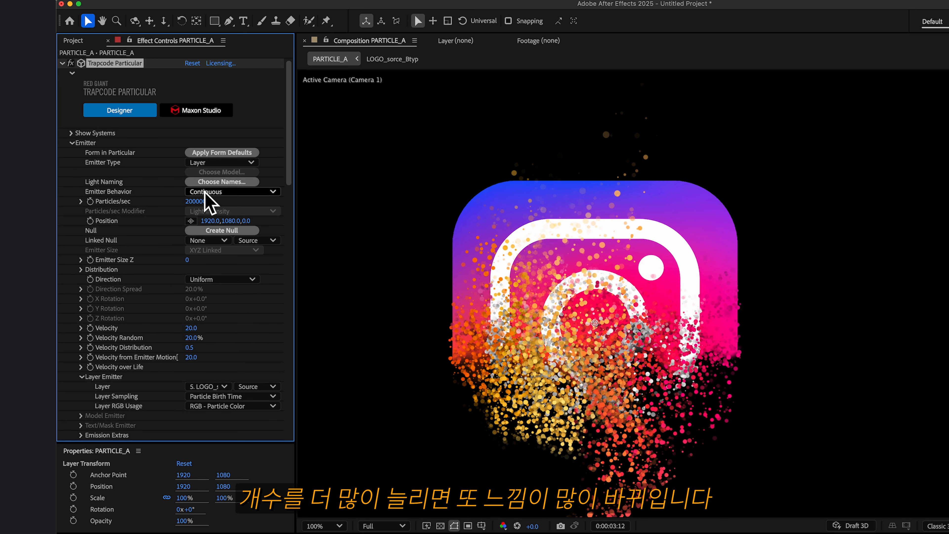
pyautogui.click(197, 201)
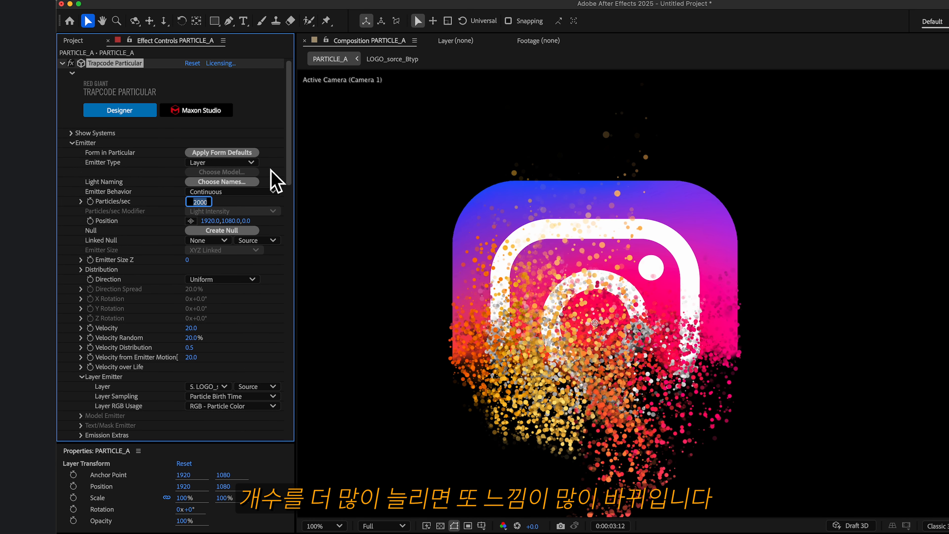
pyautogui.press('Delete')
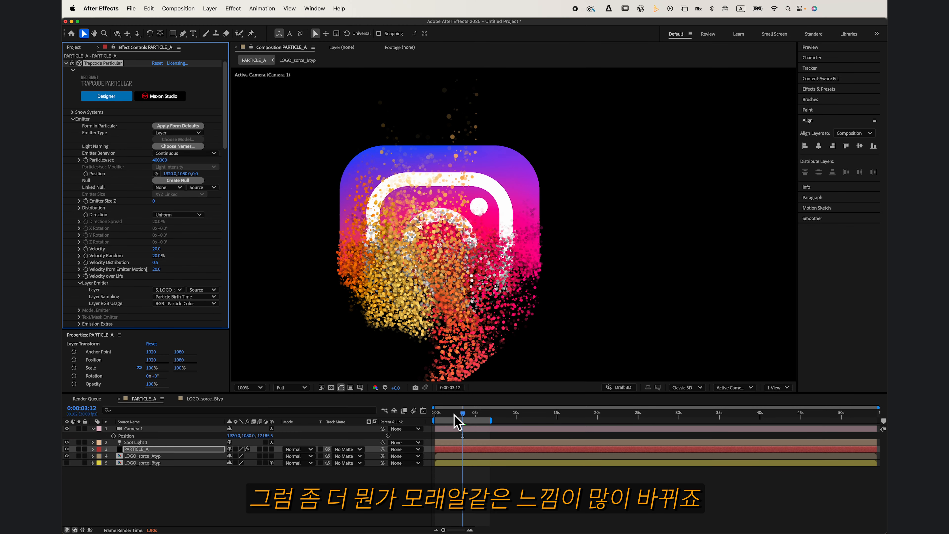
pyautogui.moveTo(455, 417); pyautogui.dragTo(444, 417)
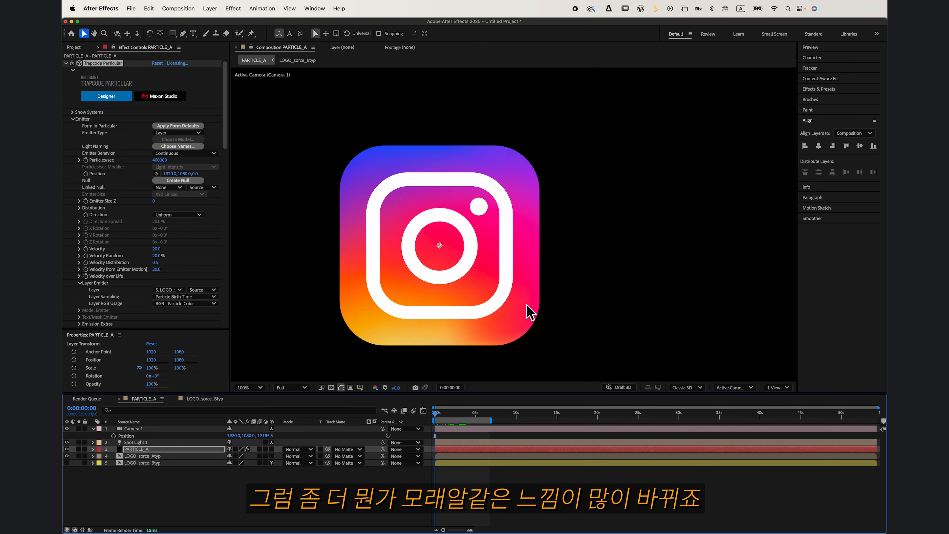
pyautogui.press('space')
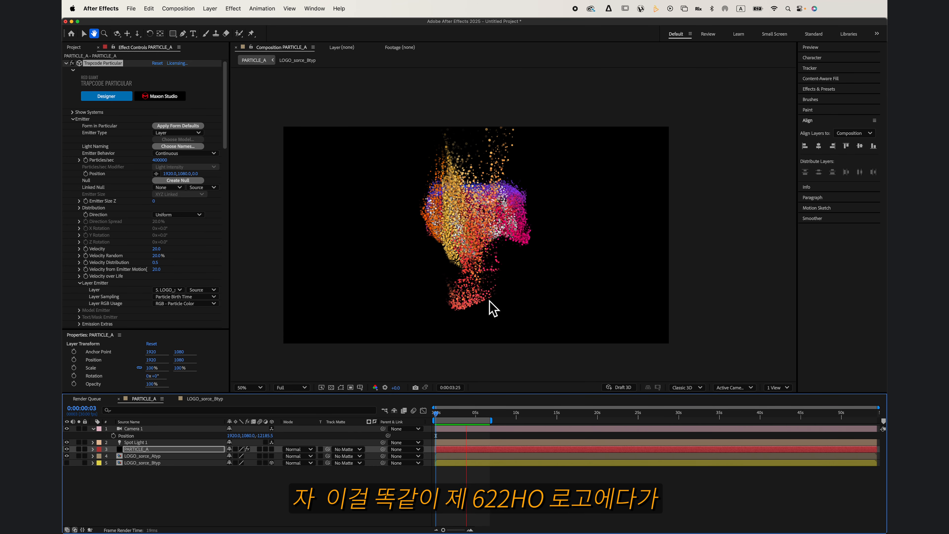
# - Import the 622_text.aep project and duplicate the PARTICLE_A composition as PARTICLE_622ho
pyautogui.press('v')
pyautogui.click(74, 47)
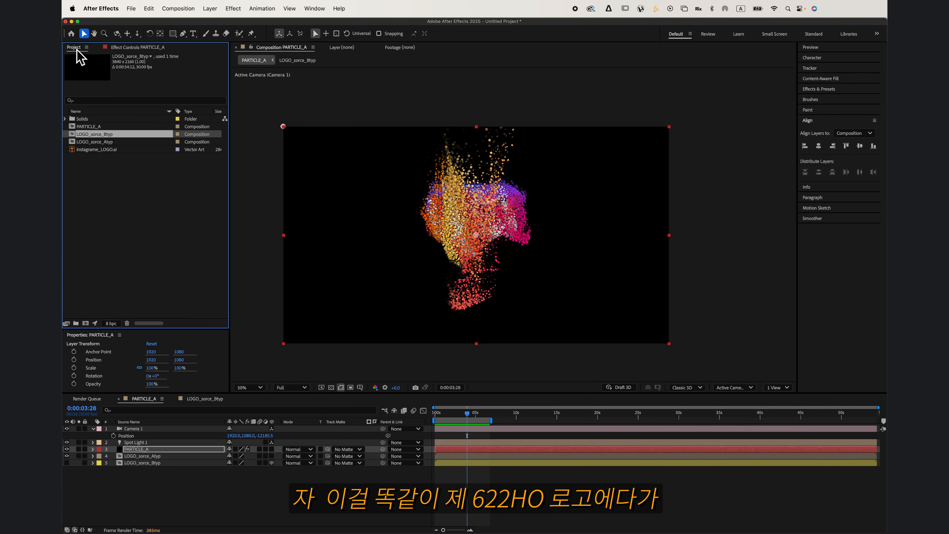
pyautogui.doubleClick(165, 224)
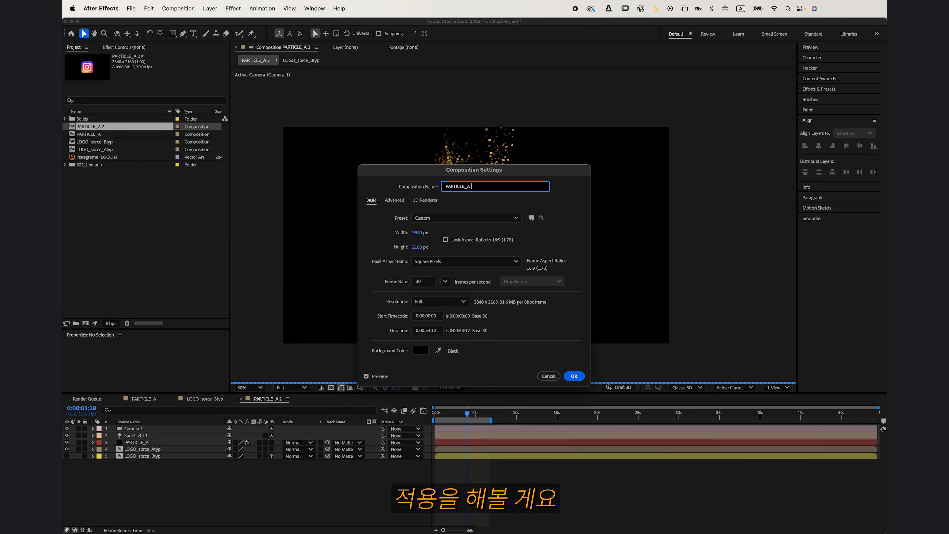
pyautogui.press('Return')
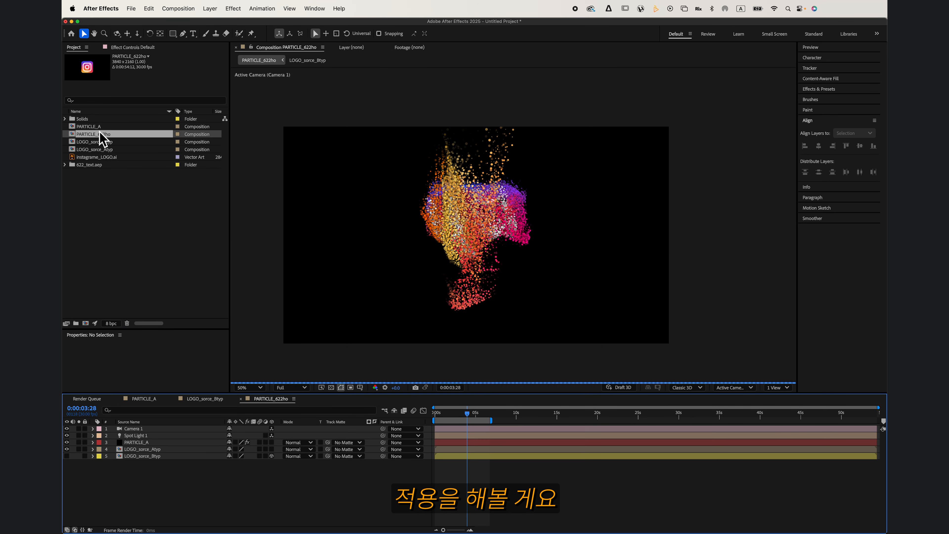
# - Swap the logo sources in PARTICLE_622ho for duplicates of LOGO_sorce_Atyp and LOGO_sorce_Btyp that use the 622_TEXT logo
pyautogui.moveTo(138, 150); pyautogui.dragTo(148, 454)
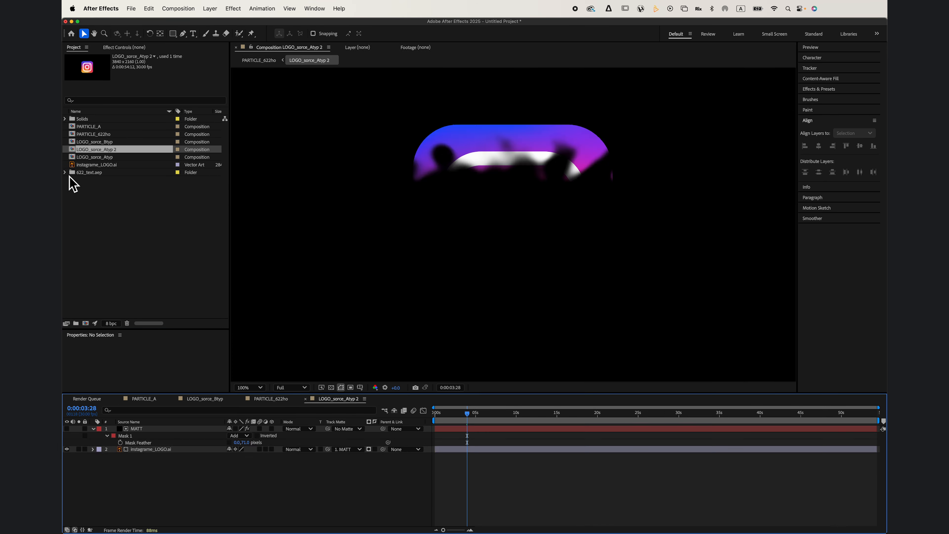
pyautogui.click(71, 181)
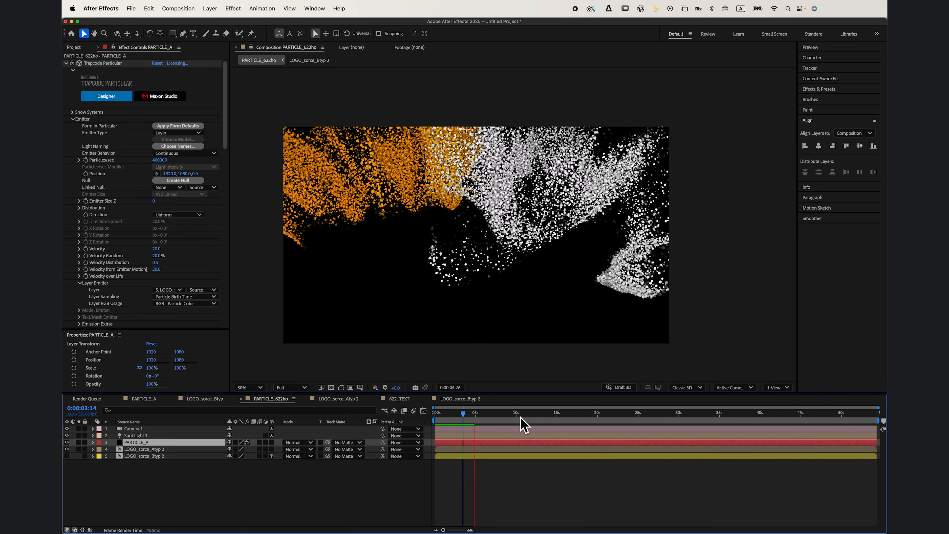
# - Preview PARTICLE_622ho to 0:00:03:29 and review the particle layer's Environment wind and turbulence settings
pyautogui.press('space')
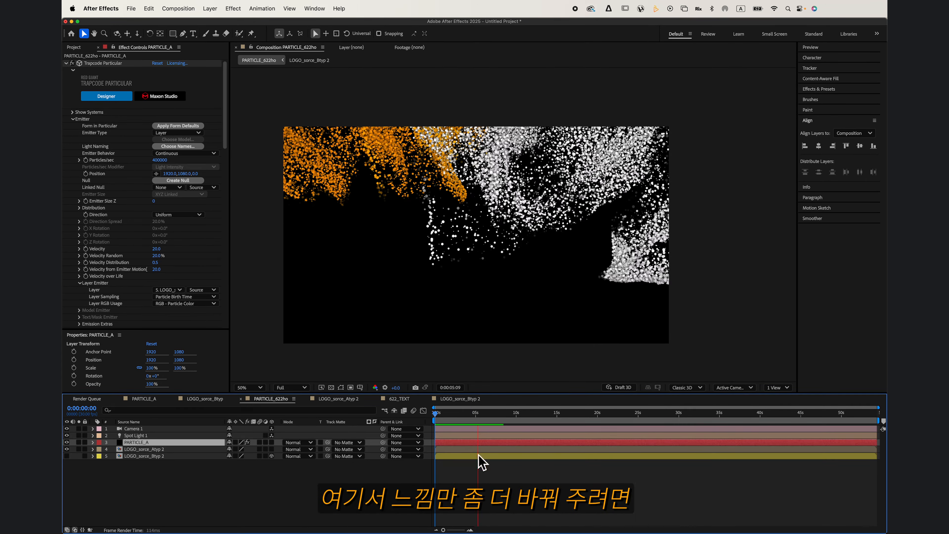
pyautogui.click(468, 412)
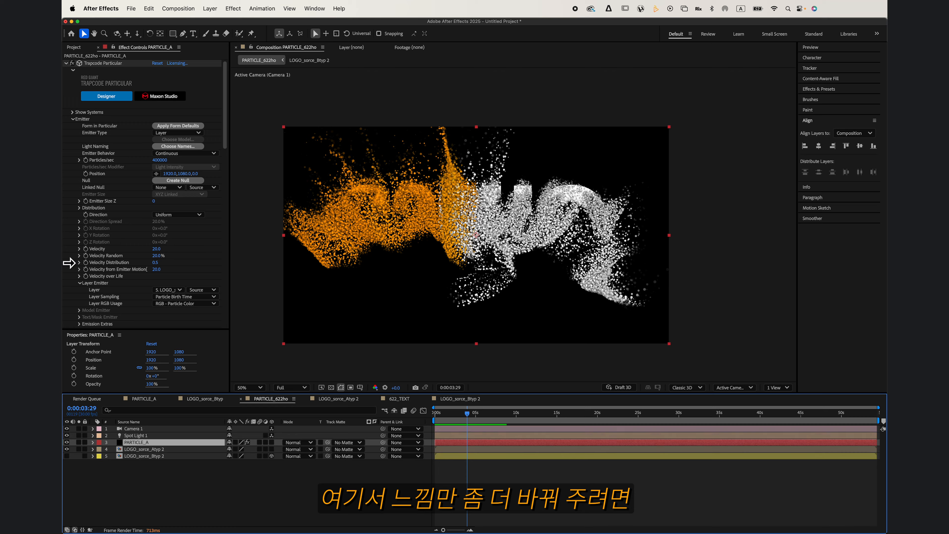
pyautogui.scroll(-15, 214, 284)
pyautogui.scroll(4, 217, 254)
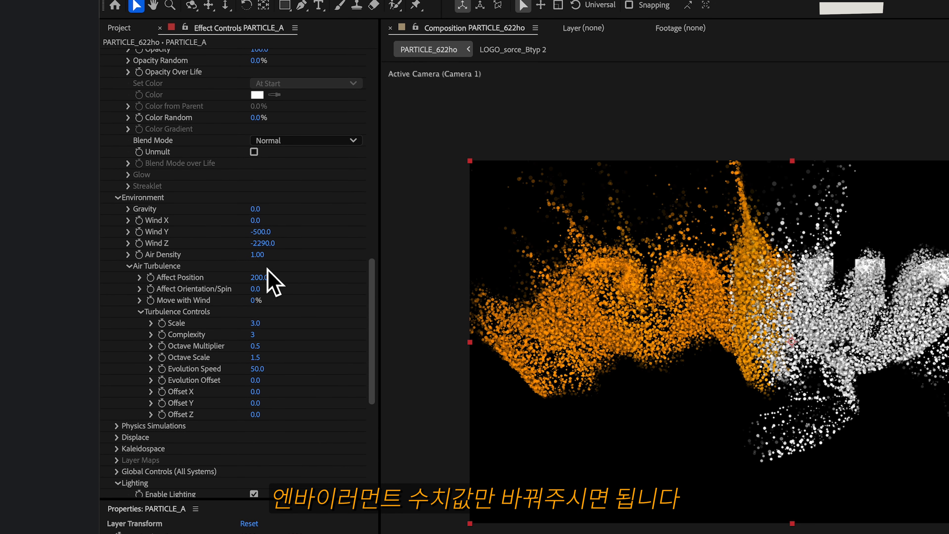
# - Set the Air Turbulence Scale to 5 and bring Wind Z close to zero for the PARTICLE_A layer
pyautogui.click(255, 323)
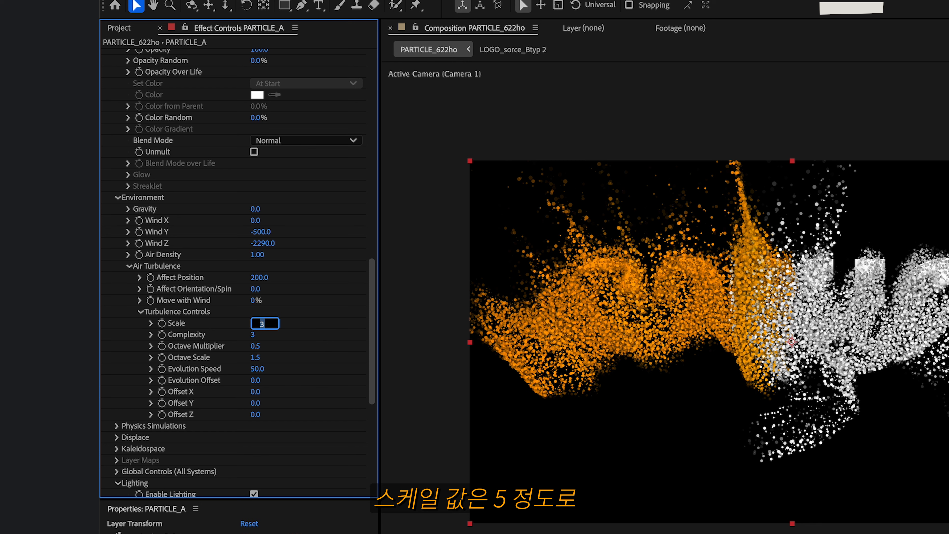
pyautogui.write('5')
pyautogui.press('Return')
pyautogui.moveTo(263, 243); pyautogui.dragTo(363, 252)
pyautogui.moveTo(466, 273); pyautogui.dragTo(765, 330)
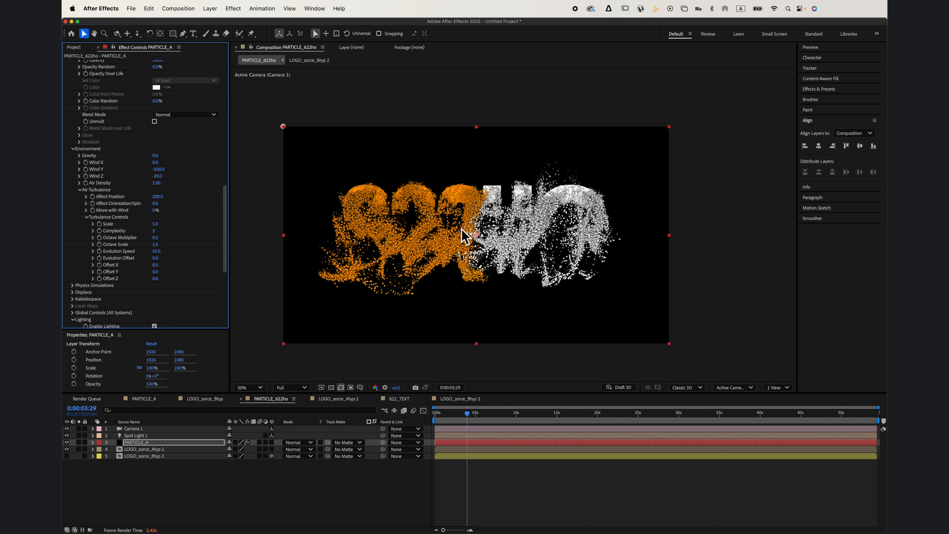
# - Scrub the 622HO dispersal between about 0:00:03:11 and 0:00:03:24 and examine particle density alongside the Emitter's Particles/sec setting
pyautogui.moveTo(469, 411); pyautogui.dragTo(413, 416)
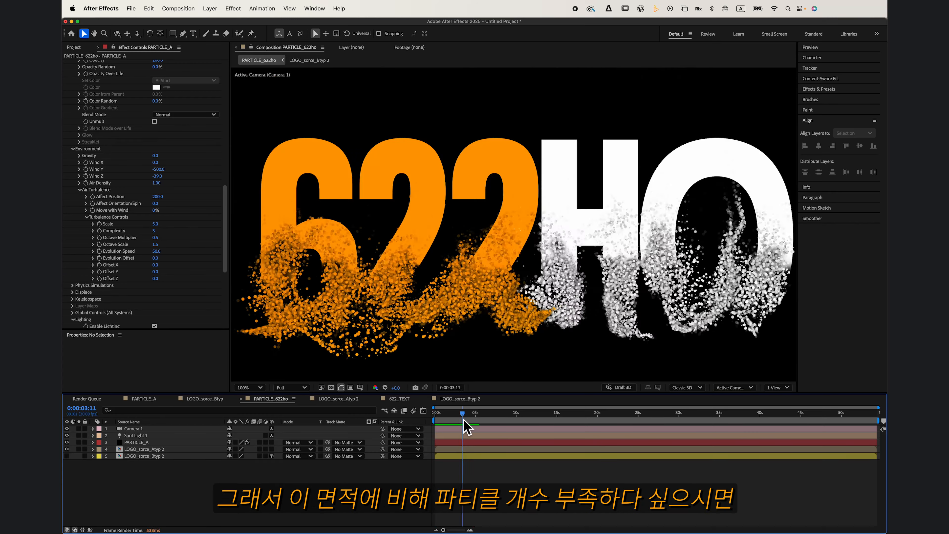
pyautogui.moveTo(464, 421); pyautogui.dragTo(470, 424)
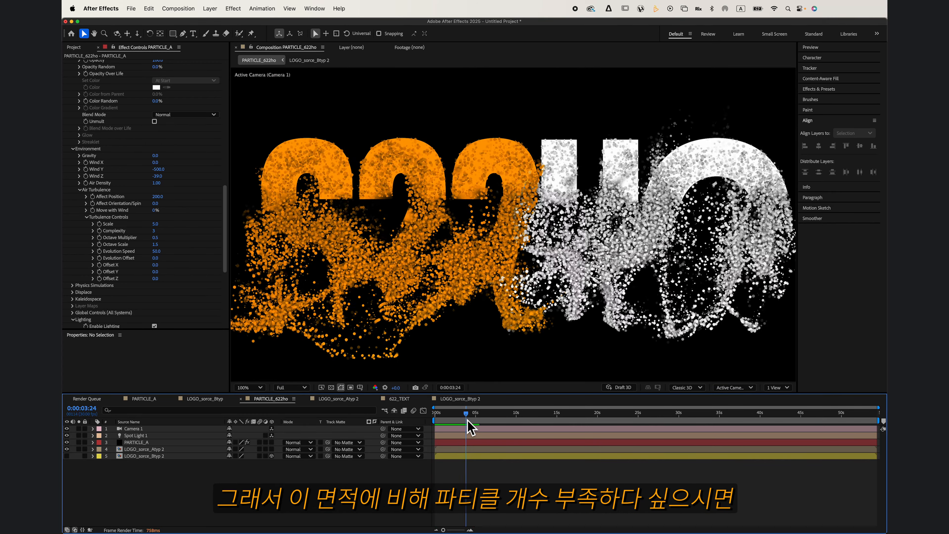
pyautogui.scroll(15, 149, 197)
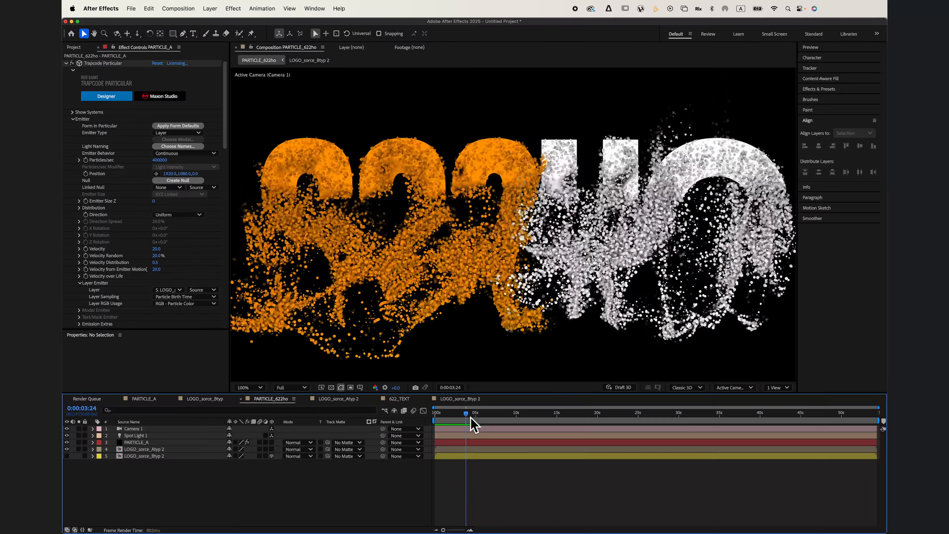
pyautogui.moveTo(471, 421); pyautogui.dragTo(469, 417)
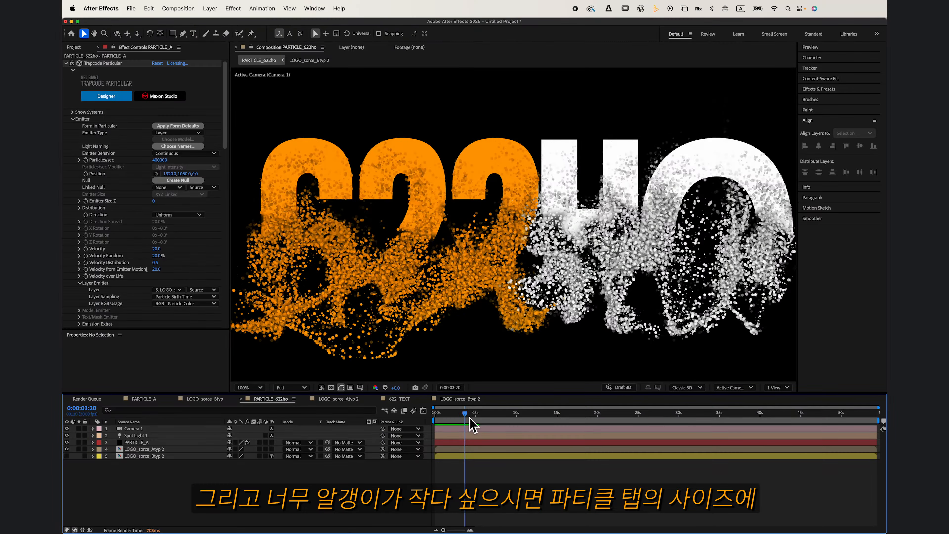
# - Examine the Particle Size settings and scrub the 622HO dispersal around 0:00:03:26 to review the whole frame
pyautogui.scroll(-5, 164, 245)
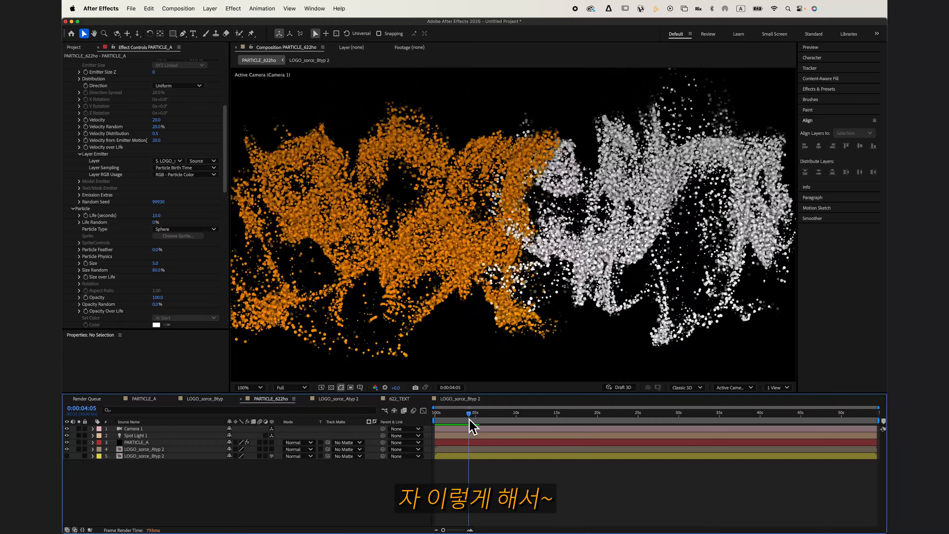
pyautogui.moveTo(469, 420)
pyautogui.mouseDown()
pyautogui.moveTo(447, 430)
pyautogui.moveTo(482, 433)
pyautogui.moveTo(476, 415)
pyautogui.moveTo(454, 419)
pyautogui.mouseUp()
pyautogui.scroll(-2, 517, 329)
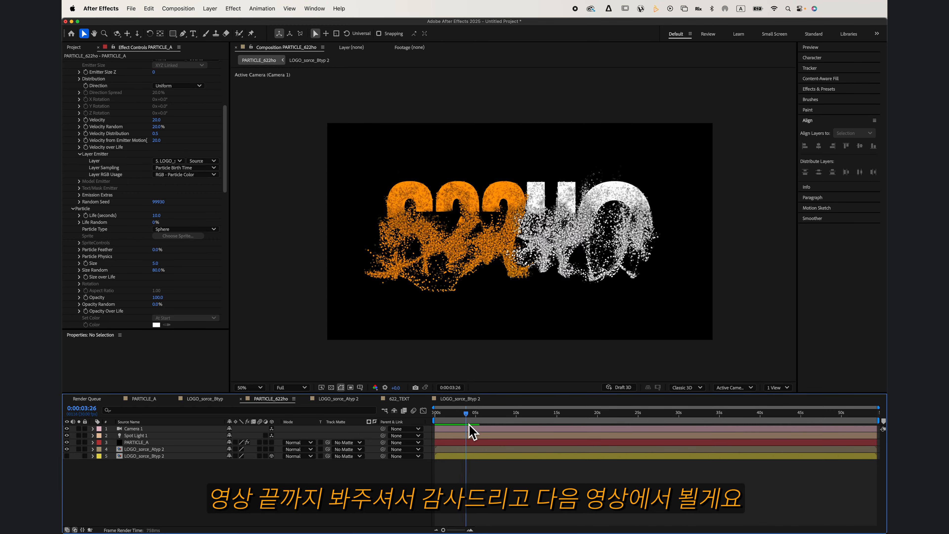
pyautogui.moveTo(472, 425)
pyautogui.mouseDown()
pyautogui.moveTo(482, 426)
pyautogui.moveTo(476, 429)
pyautogui.mouseUp()
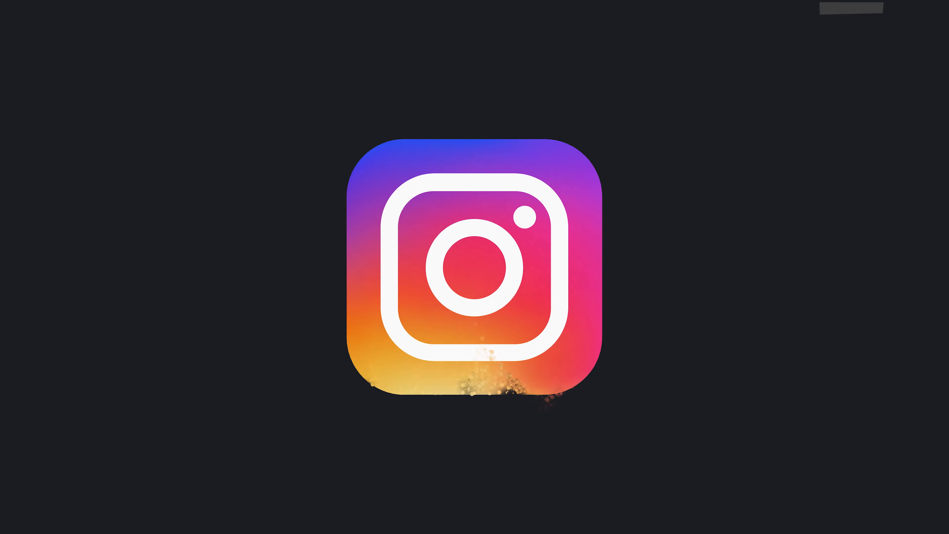